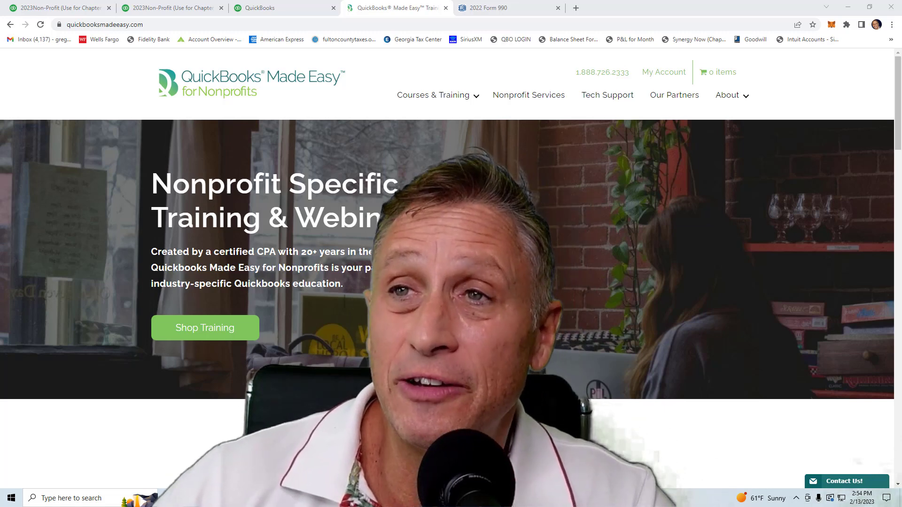
Switch to the QuickBooks dashboard and look at its Get things done page and Business overview
{"action": "left_click", "coordinate": [257, 9]}
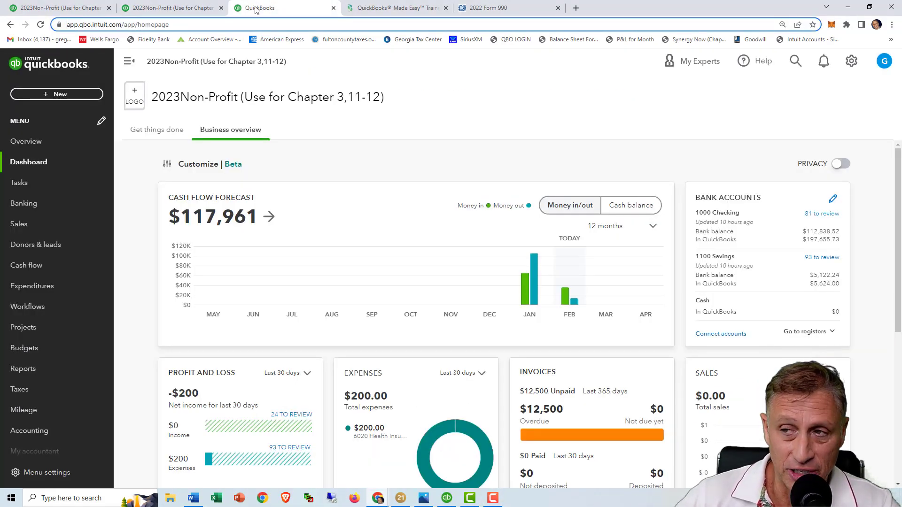
{"action": "left_click", "coordinate": [161, 131]}
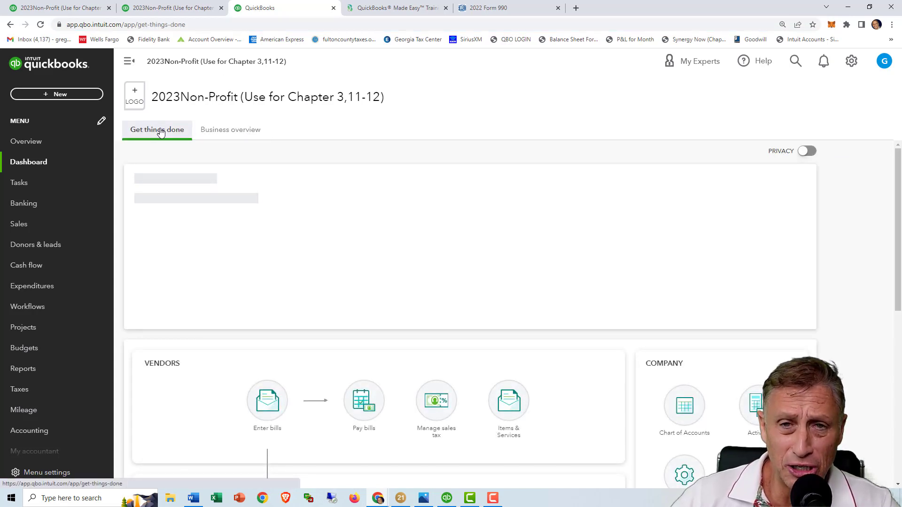
{"action": "left_click", "coordinate": [220, 131]}
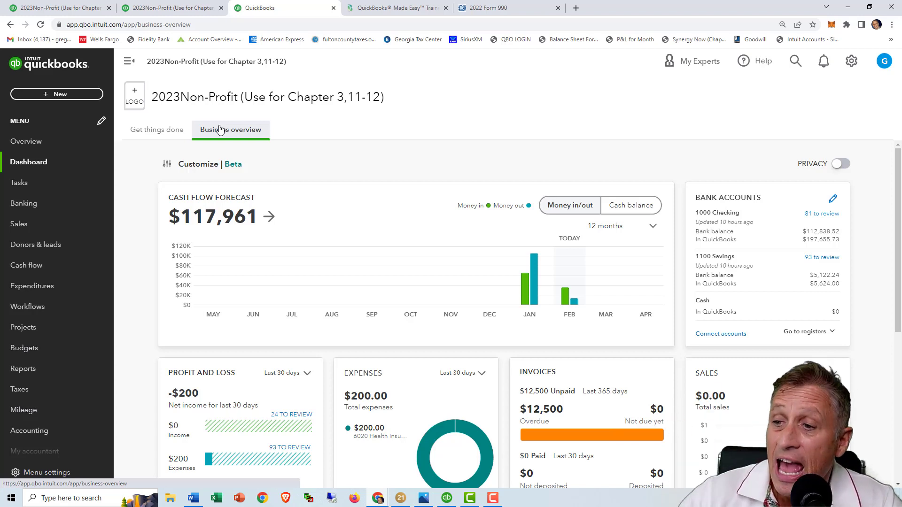
Show Part IX of the 2022 Form 990 and point out the program service, management and general, and fundraising expense columns
{"action": "left_click", "coordinate": [485, 9]}
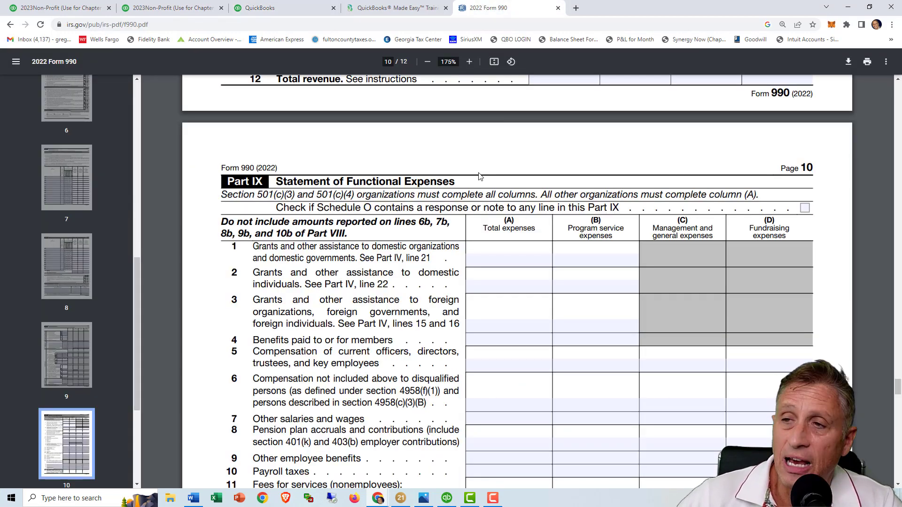
{"action": "scroll", "coordinate": [543, 190], "scroll_direction": "down", "scroll_amount": 1}
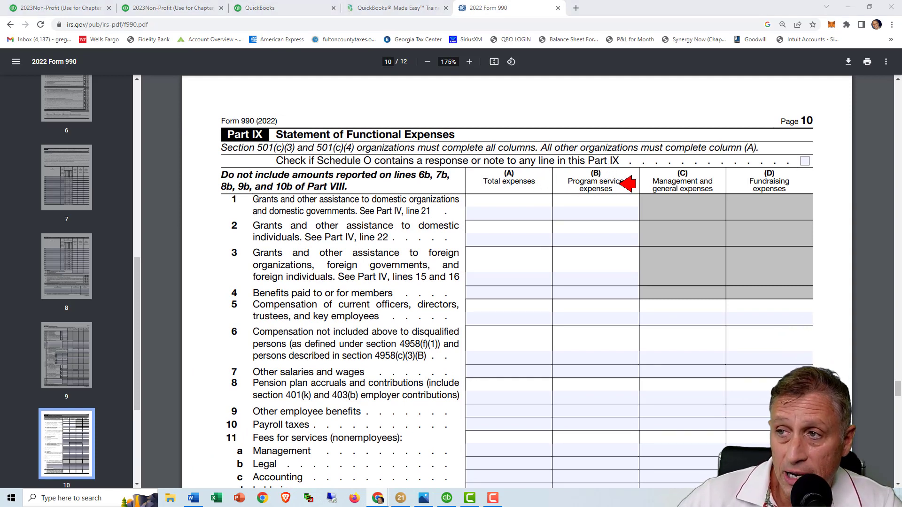
{"action": "left_click", "coordinate": [620, 183]}
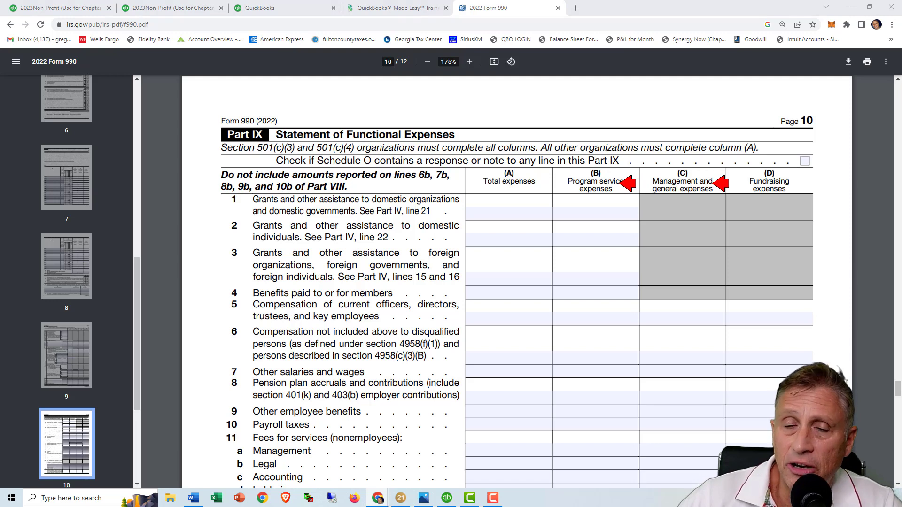
{"action": "left_click", "coordinate": [713, 183]}
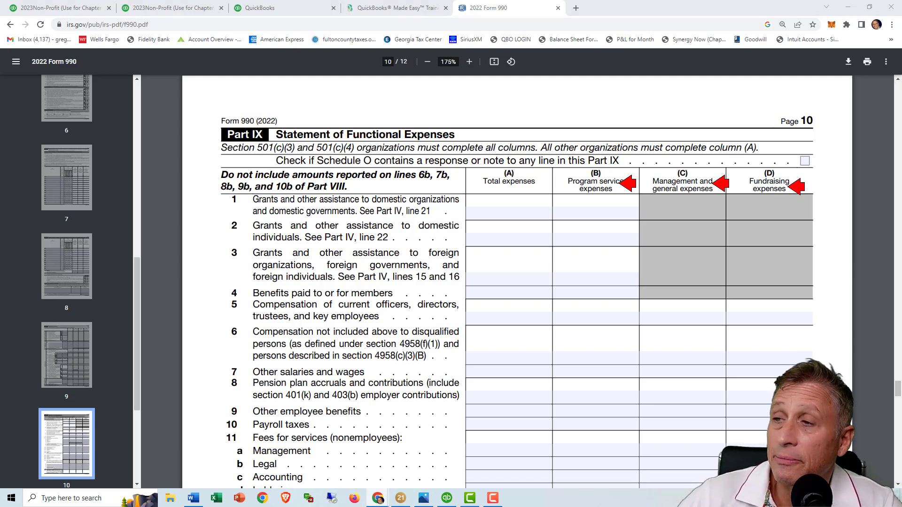
Point out the salaries, employee benefits, payroll taxes, accounting, occupancy and travel lines in Part IX, and clear the arrow marks
{"action": "scroll", "coordinate": [595, 222], "scroll_direction": "down", "scroll_amount": 5}
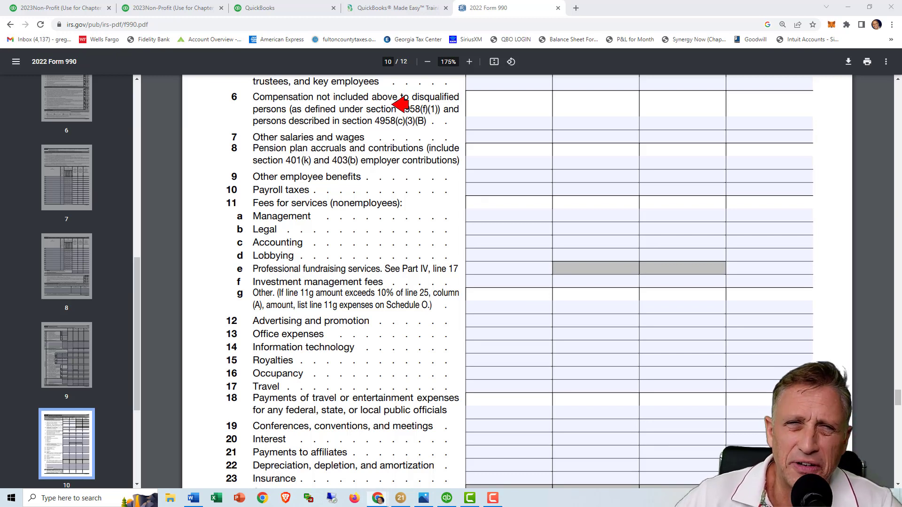
{"action": "left_click", "coordinate": [372, 138]}
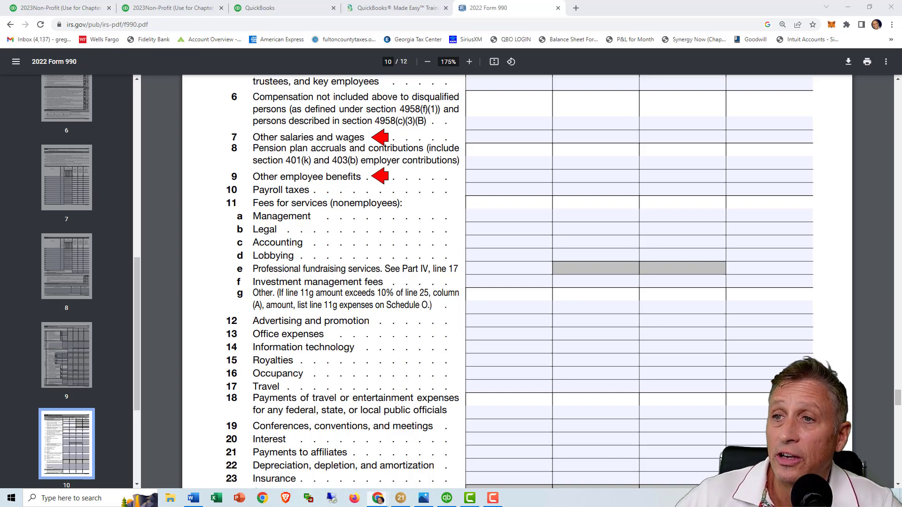
{"action": "left_click", "coordinate": [372, 176]}
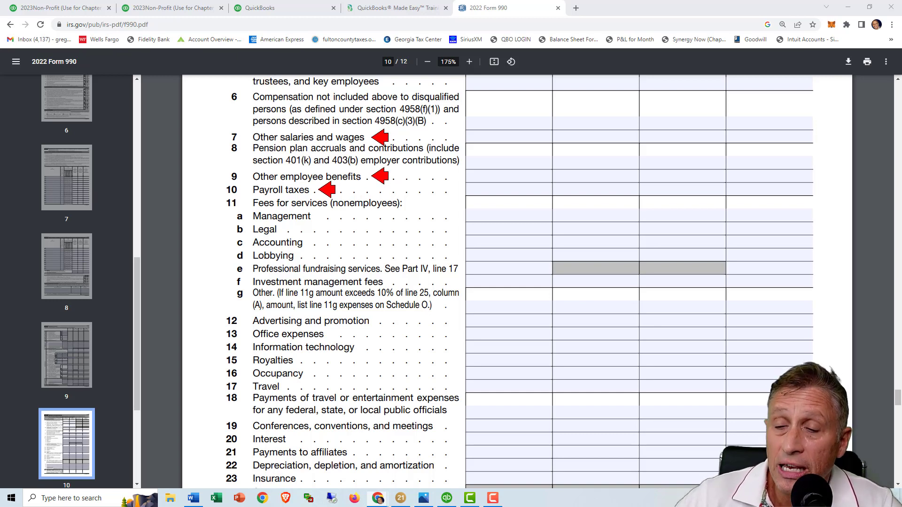
{"action": "left_click", "coordinate": [319, 190]}
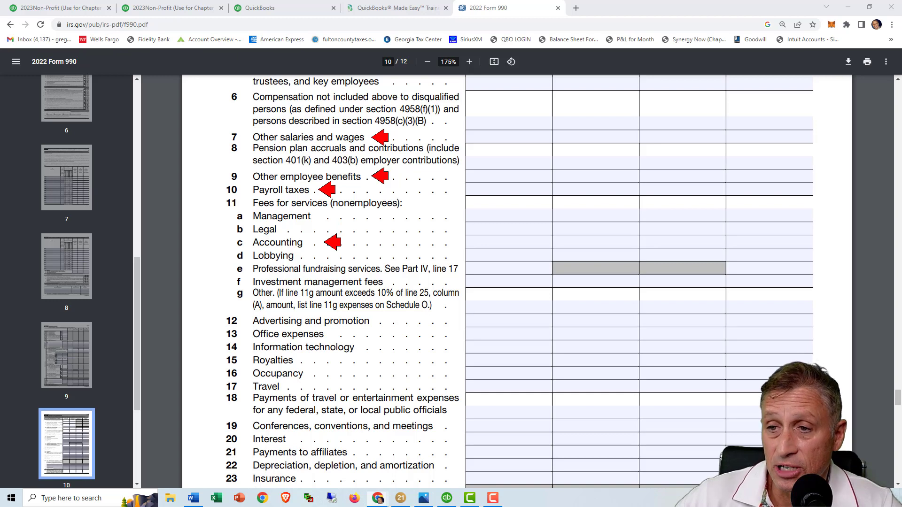
{"action": "left_click", "coordinate": [325, 242]}
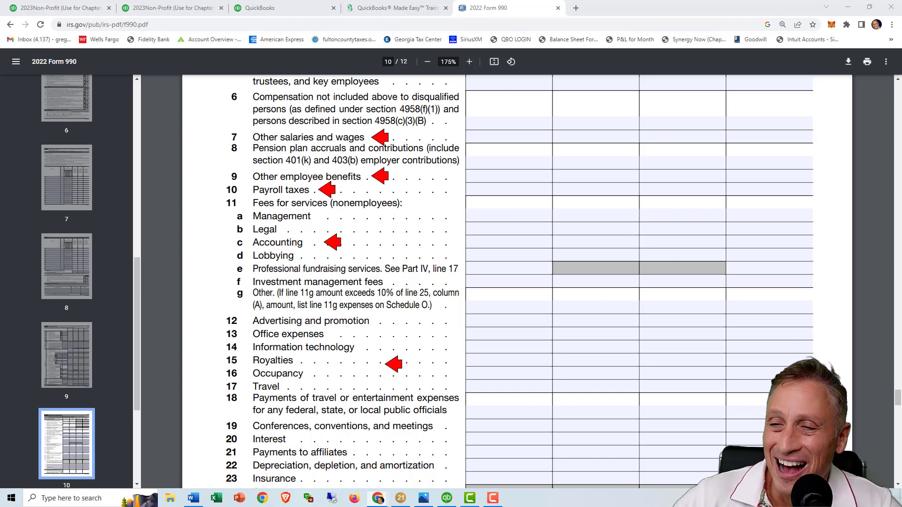
{"action": "left_click", "coordinate": [329, 373]}
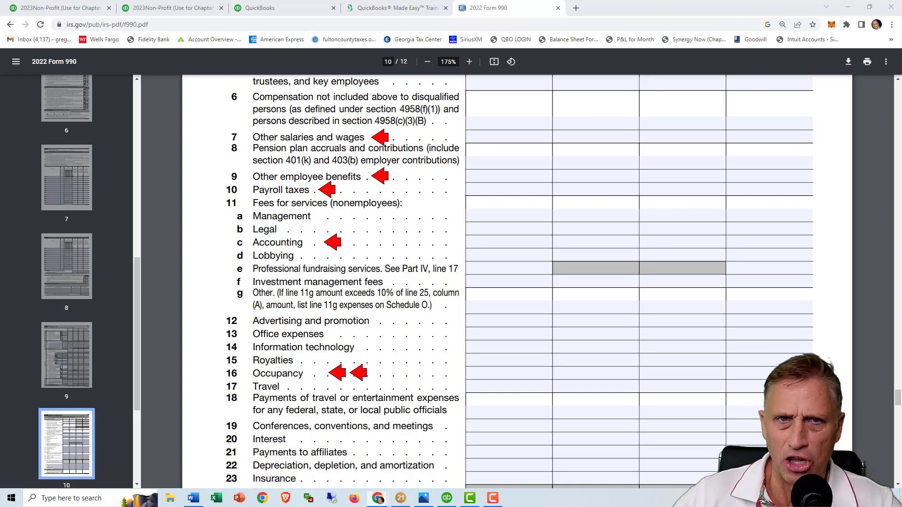
{"action": "left_click", "coordinate": [312, 387]}
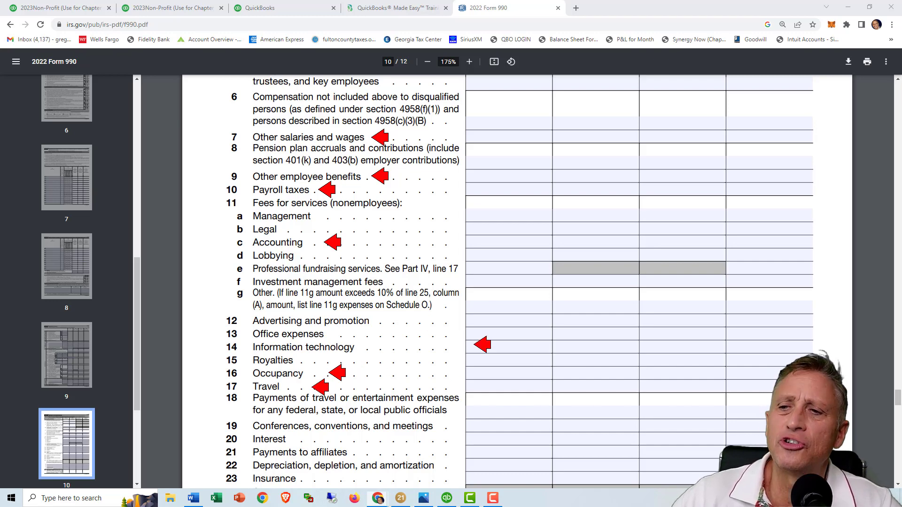
{"action": "key", "text": "Escape"}
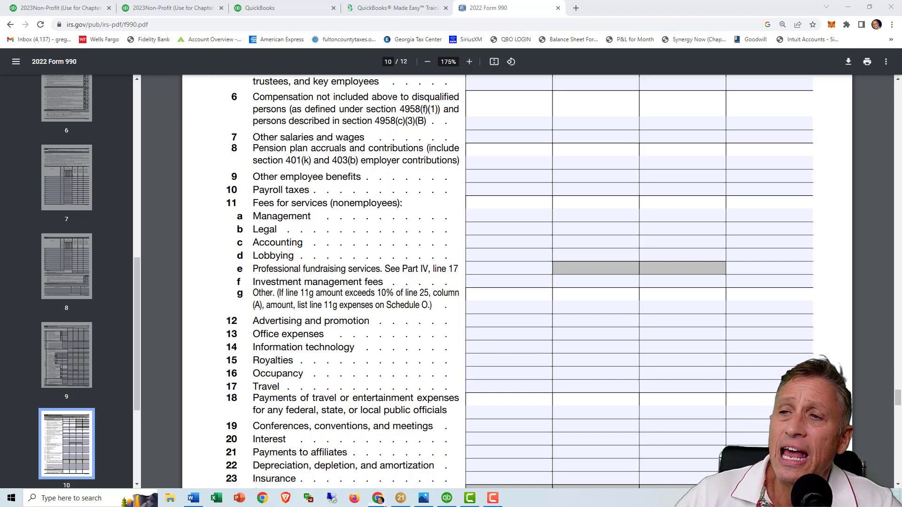
{"action": "scroll", "coordinate": [499, 339], "scroll_direction": "up", "scroll_amount": 2}
{"action": "scroll", "coordinate": [499, 339], "scroll_direction": "up", "scroll_amount": 3}
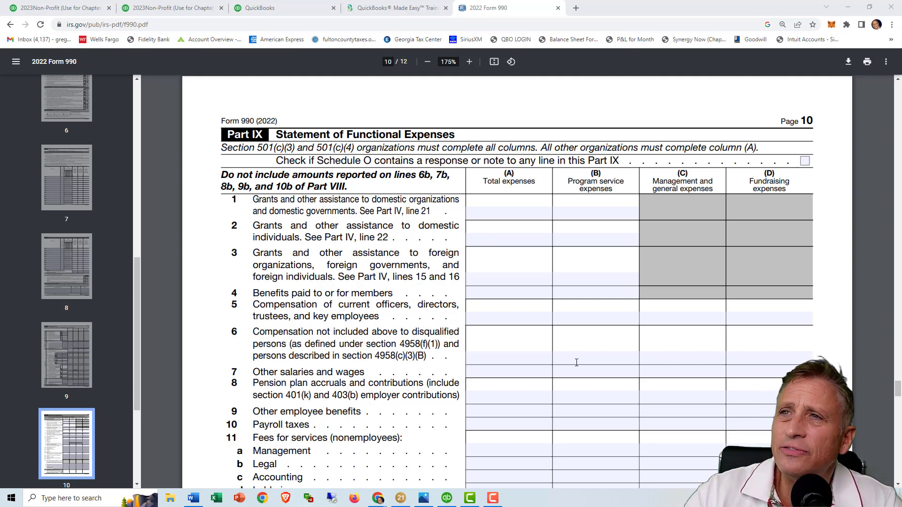
Bring up the Statement of Activity report by class in QuickBooks and review its expenditures
{"action": "left_click", "coordinate": [175, 8]}
{"action": "left_click", "coordinate": [233, 8]}
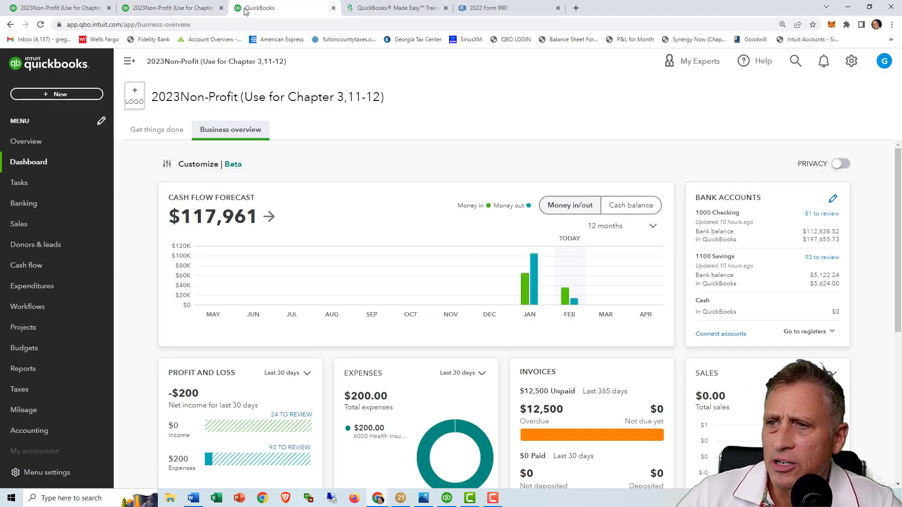
{"action": "left_click", "coordinate": [68, 9]}
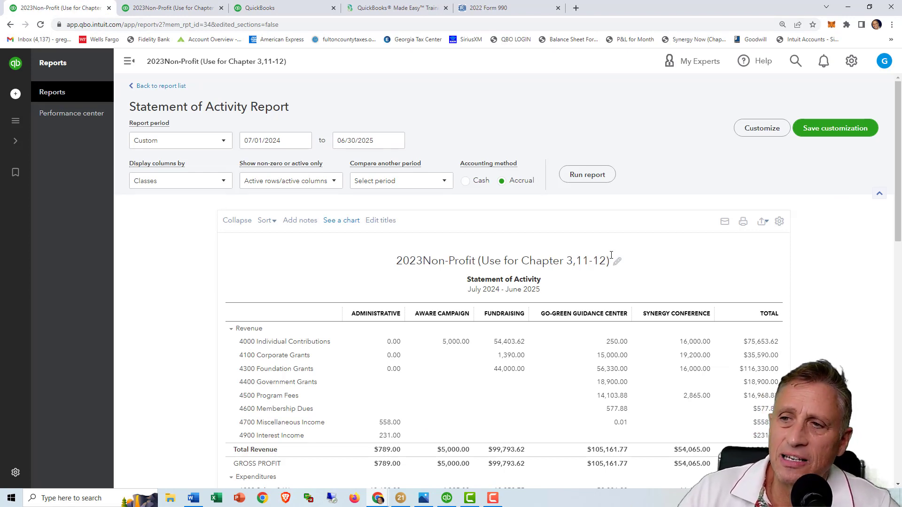
{"action": "scroll", "coordinate": [611, 255], "scroll_direction": "down", "scroll_amount": 6}
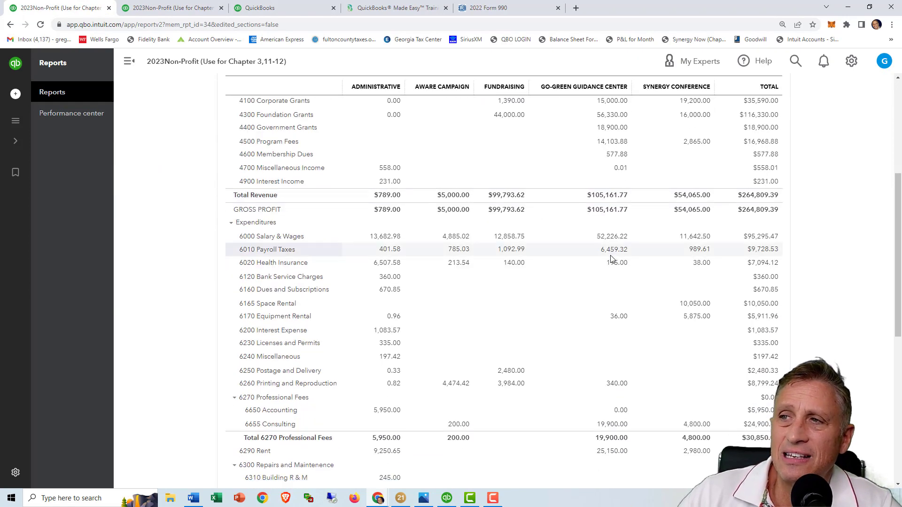
{"action": "scroll", "coordinate": [611, 259], "scroll_direction": "down", "scroll_amount": 1}
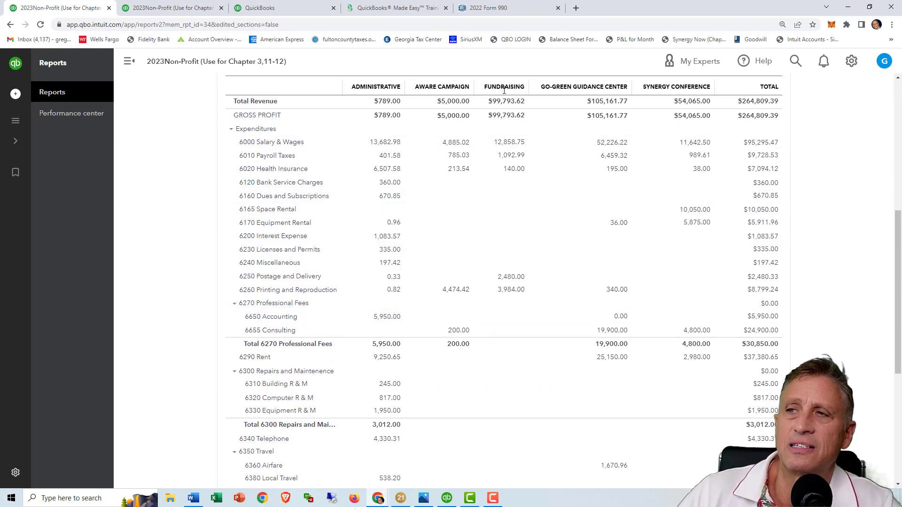
Point out the Administrative, Aware Campaign, Fundraising, Go-Green Guidance Center and Synergy Conference columns with arrows, and clear the marks
{"action": "key", "text": "ctrl+shift+d"}
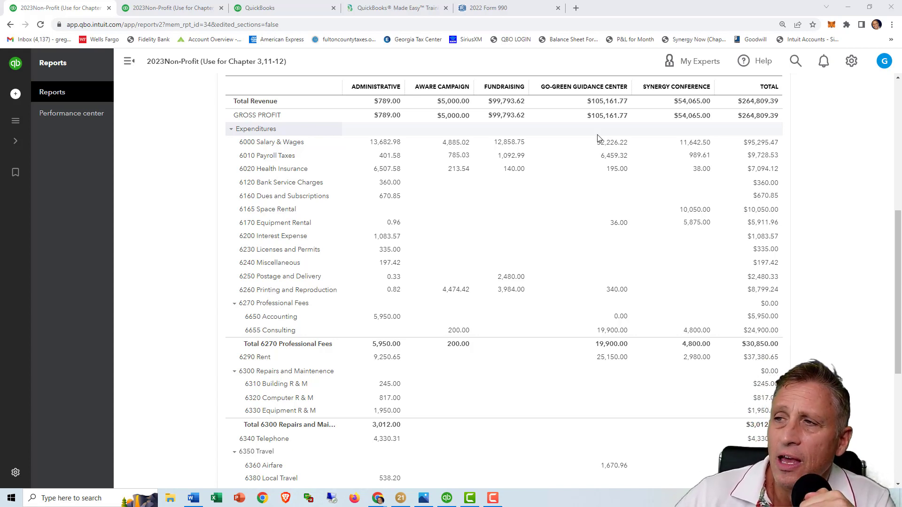
{"action": "scroll", "coordinate": [599, 138], "scroll_direction": "up", "scroll_amount": 1}
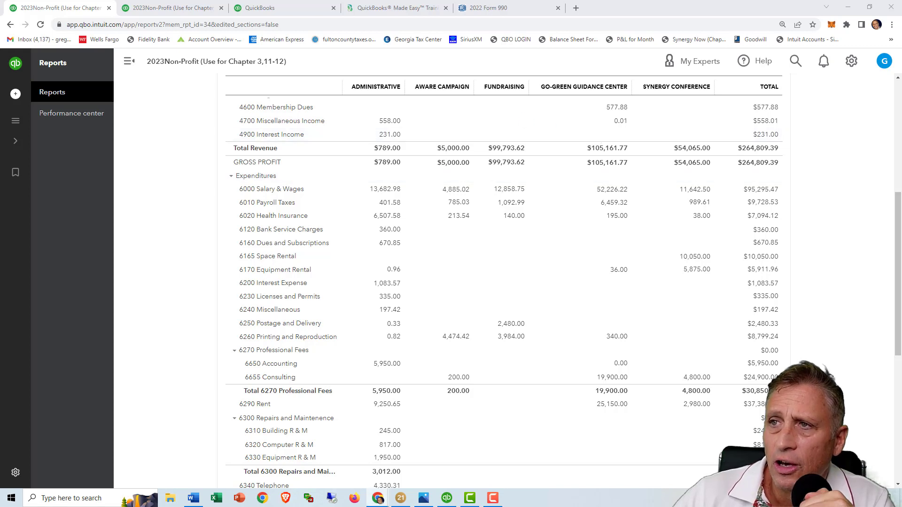
{"action": "left_click", "coordinate": [379, 84]}
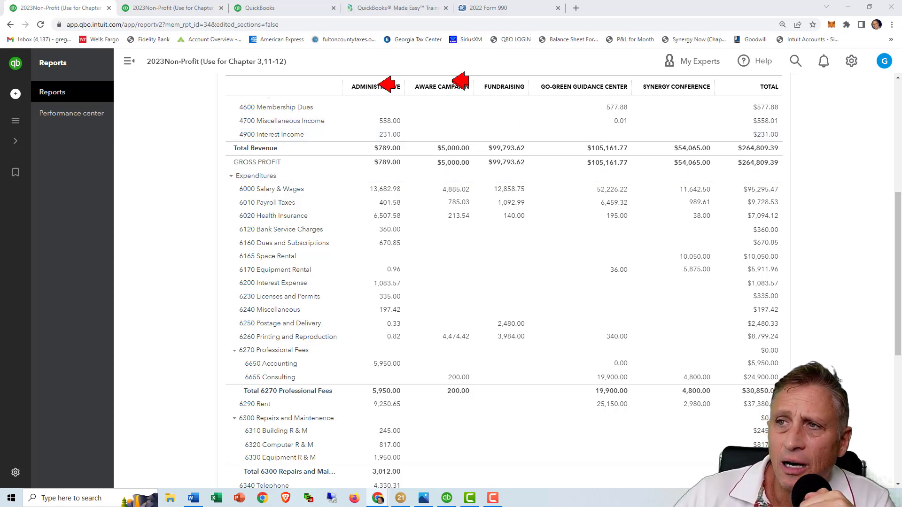
{"action": "left_click", "coordinate": [452, 82]}
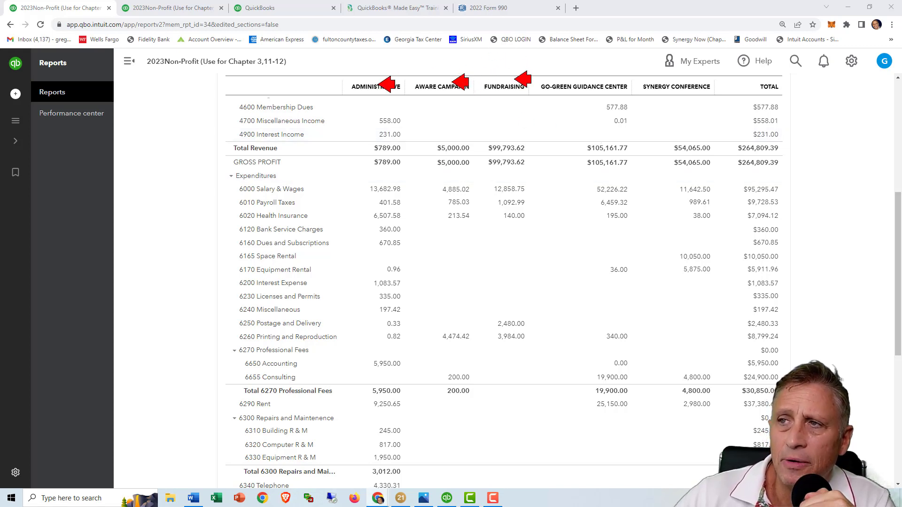
{"action": "left_click", "coordinate": [516, 80]}
{"action": "left_click", "coordinate": [582, 81]}
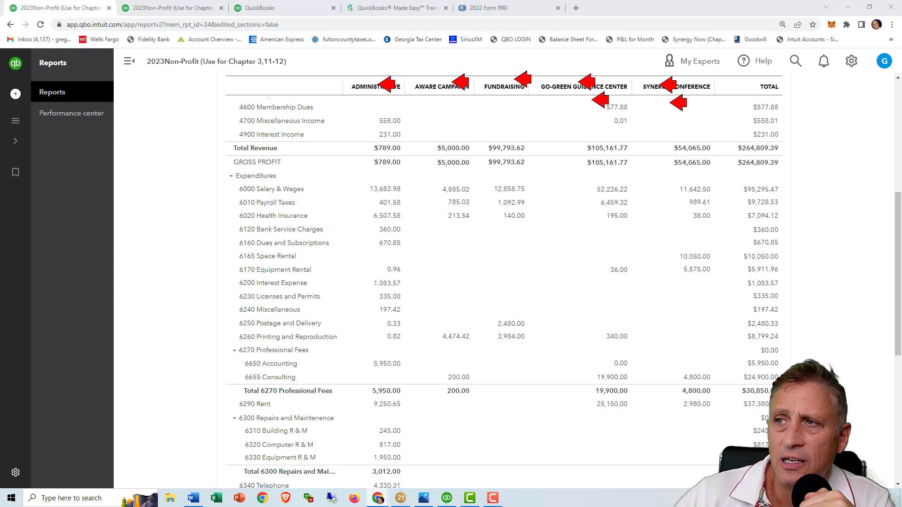
{"action": "key", "text": "Escape"}
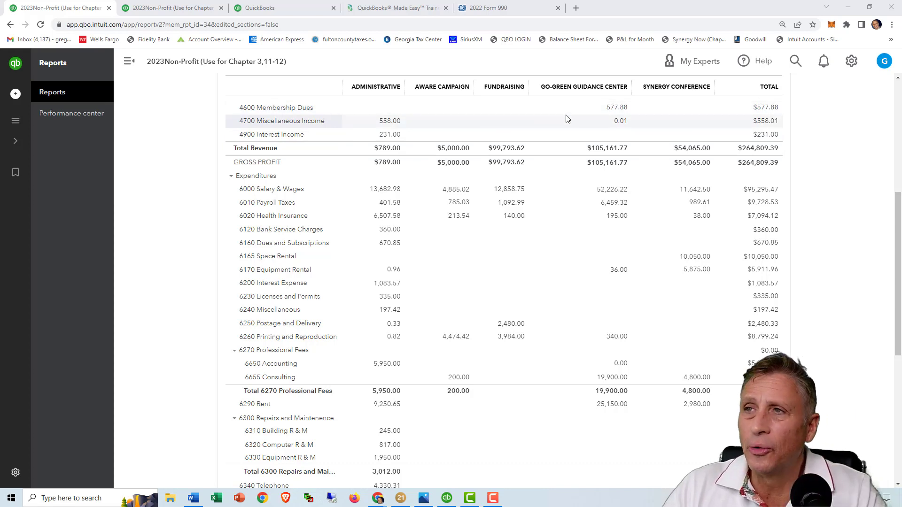
Return to the 2022 Form 990 and mark columns B, C and D of Part IX for comparison with the class report, clearing the arrows
{"action": "left_click", "coordinate": [490, 6]}
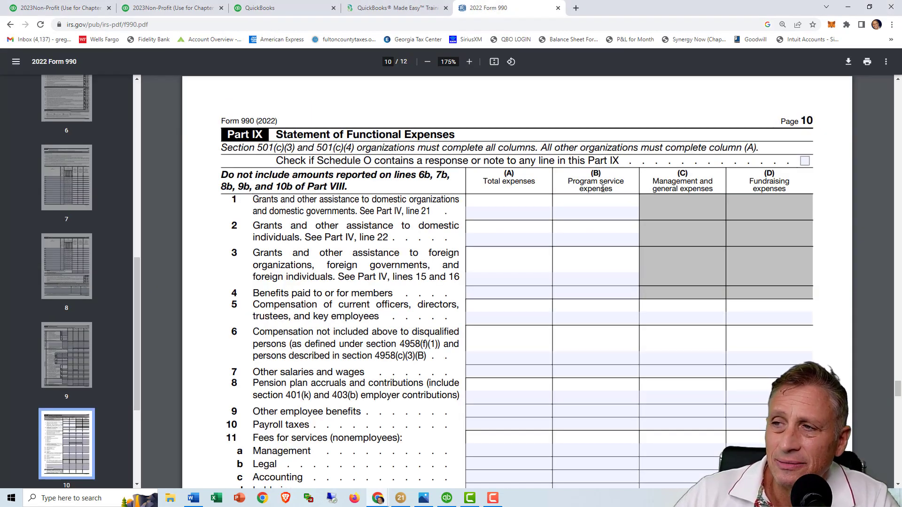
{"action": "key", "text": "ctrl+shift+d"}
{"action": "left_click", "coordinate": [618, 181]}
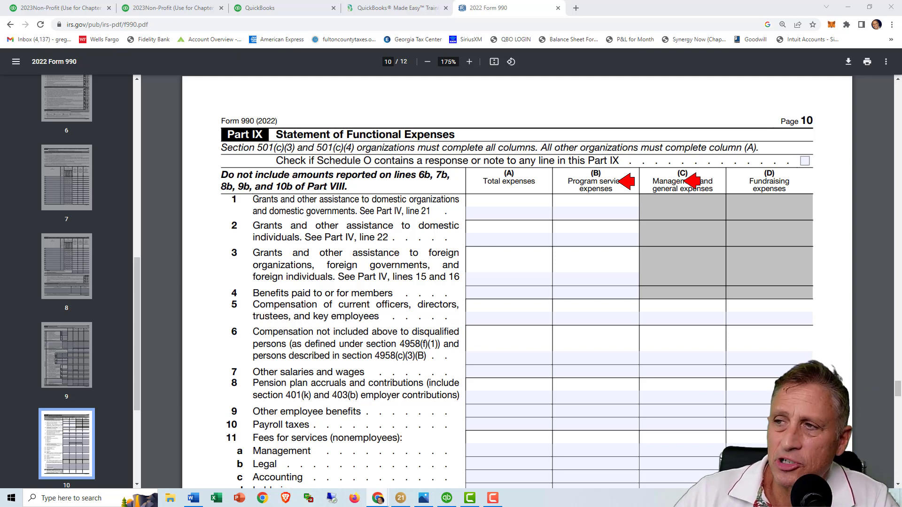
{"action": "left_click", "coordinate": [685, 180]}
{"action": "left_click", "coordinate": [775, 184]}
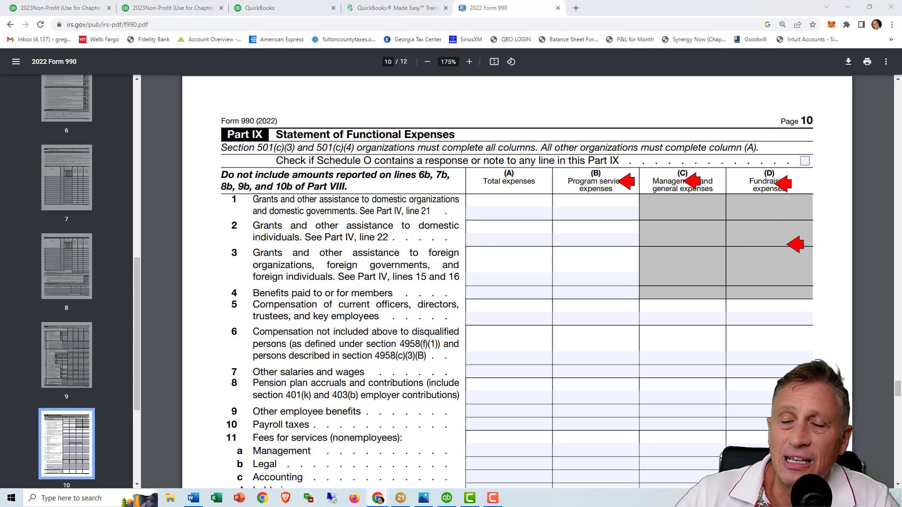
{"action": "key", "text": "Escape"}
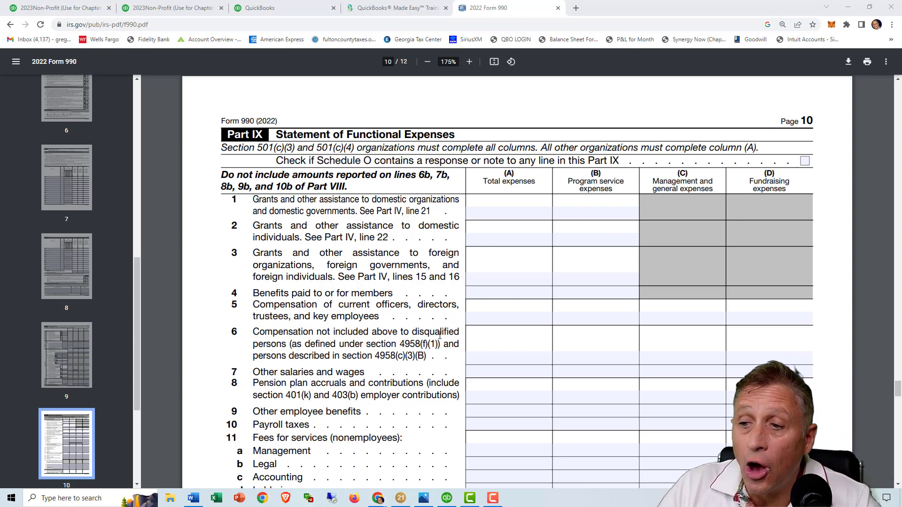
Switch to the Functional Expenses.jpg image in the photo viewer and point out its Programs, Management & General and Fundraising columns
{"action": "left_click", "coordinate": [423, 497]}
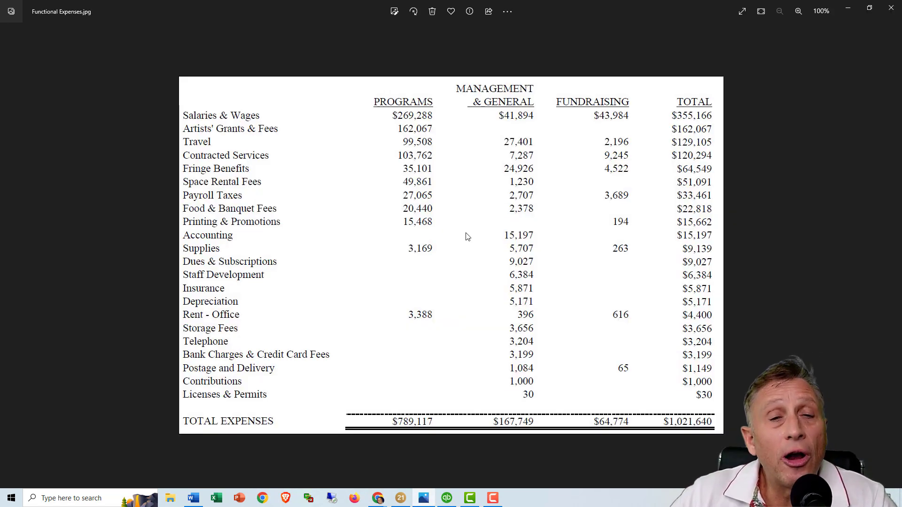
{"action": "key", "text": "ctrl+2"}
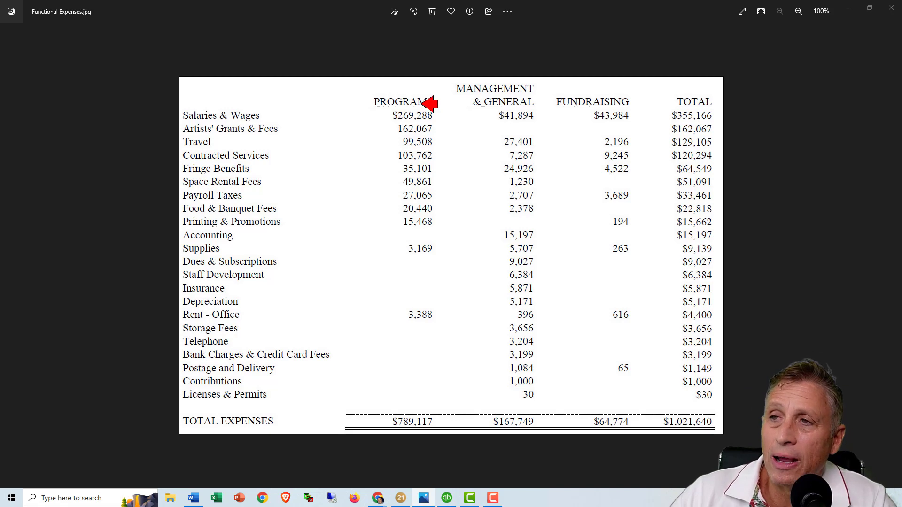
{"action": "left_click", "coordinate": [431, 102]}
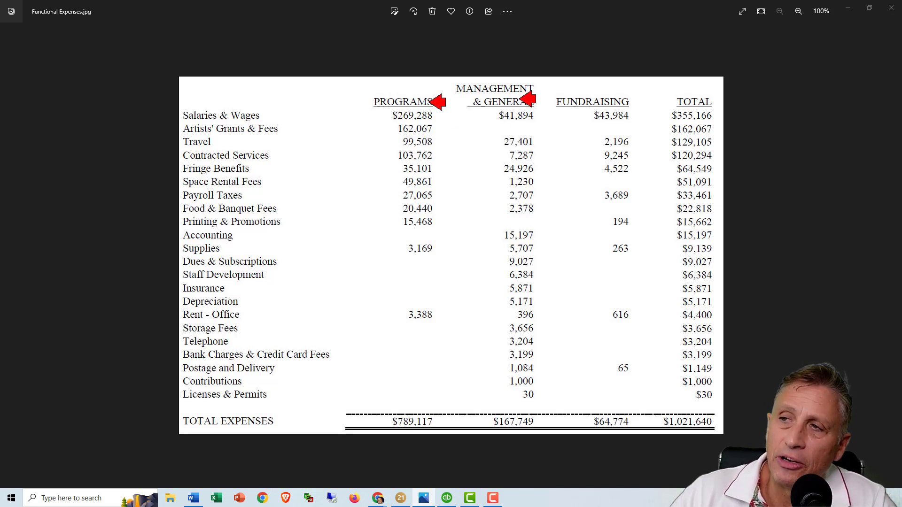
{"action": "left_click", "coordinate": [520, 99]}
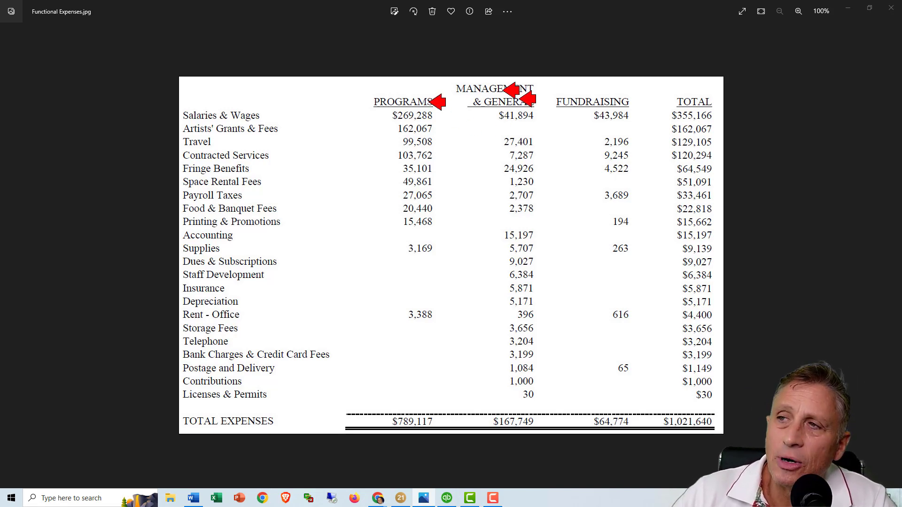
{"action": "left_click", "coordinate": [624, 101]}
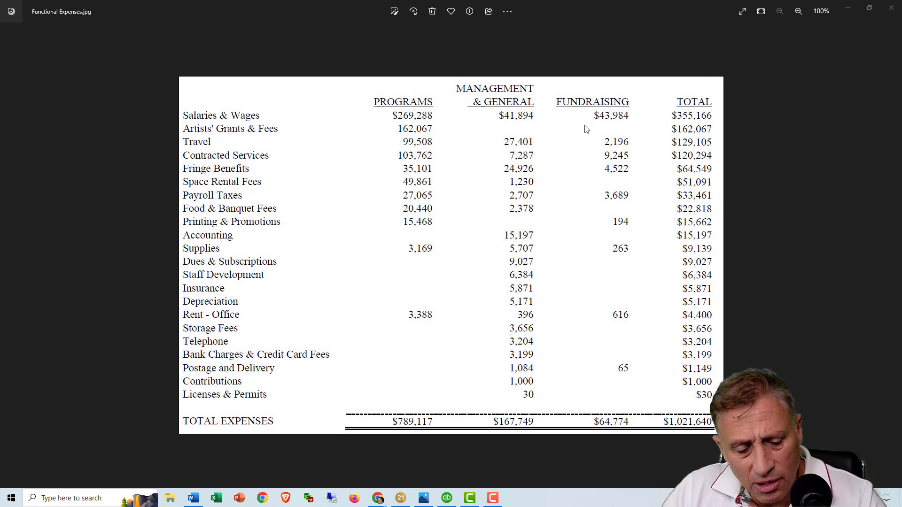
Switch from the Functional Expenses image back to Chrome and review the class column order in the Statement of Activity report
{"action": "key", "text": "alt+Tab"}
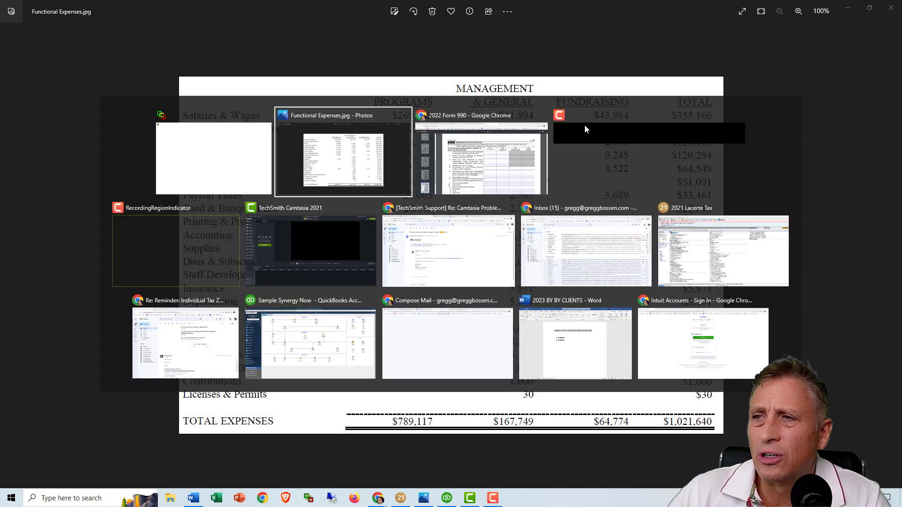
{"action": "key", "text": "alt+Tab"}
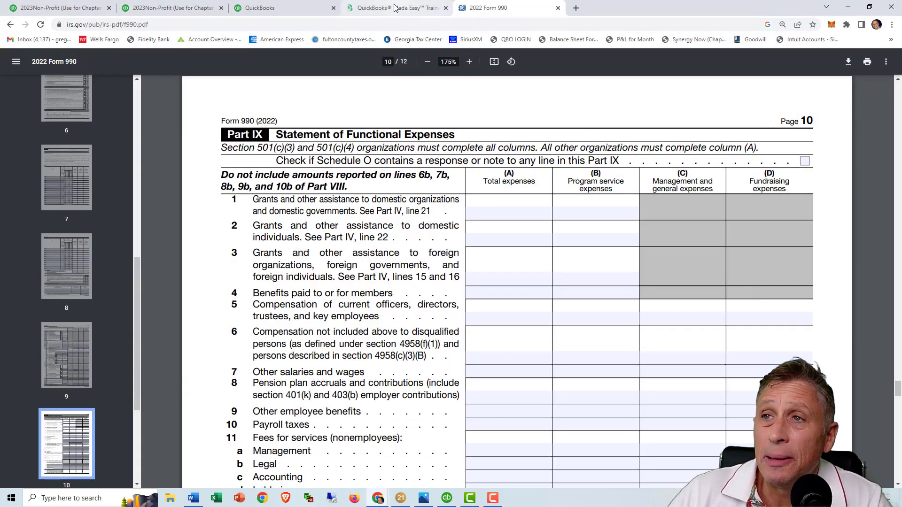
{"action": "left_click", "coordinate": [291, 9]}
{"action": "left_click", "coordinate": [181, 11]}
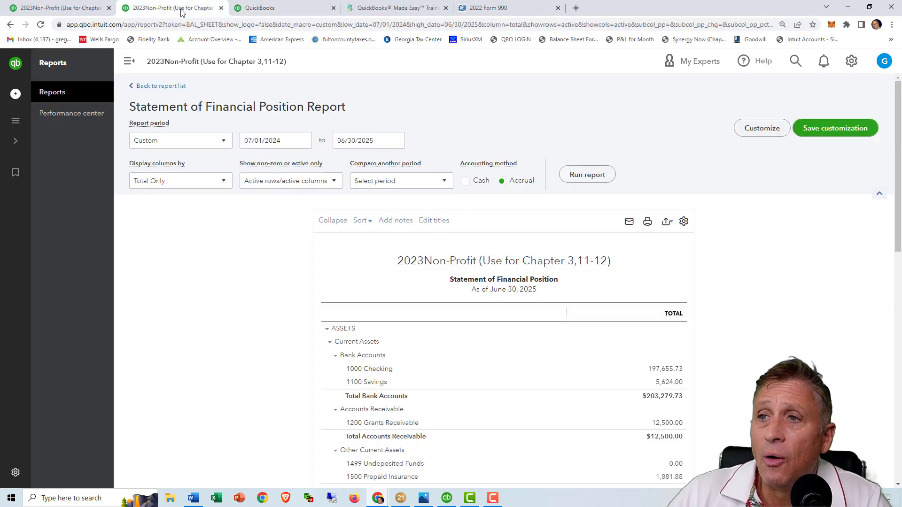
{"action": "left_click", "coordinate": [75, 9]}
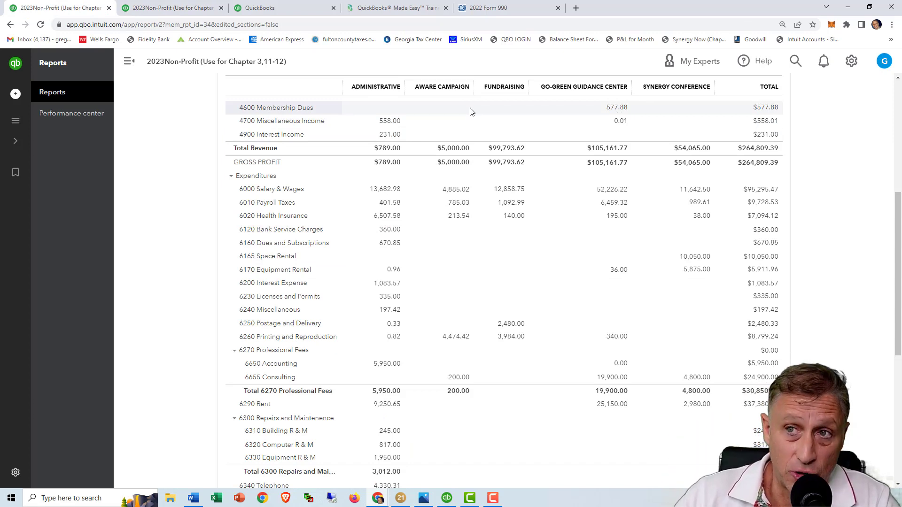
{"action": "scroll", "coordinate": [471, 112], "scroll_direction": "up", "scroll_amount": 5}
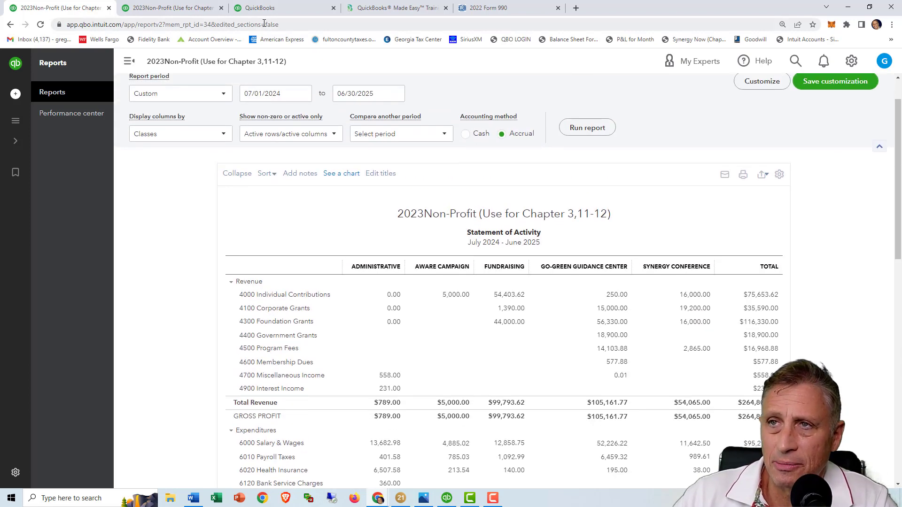
Open the Classes list from all lists of the 2023Non-Profit company in the separate QuickBooks dashboard page
{"action": "left_click", "coordinate": [263, 9]}
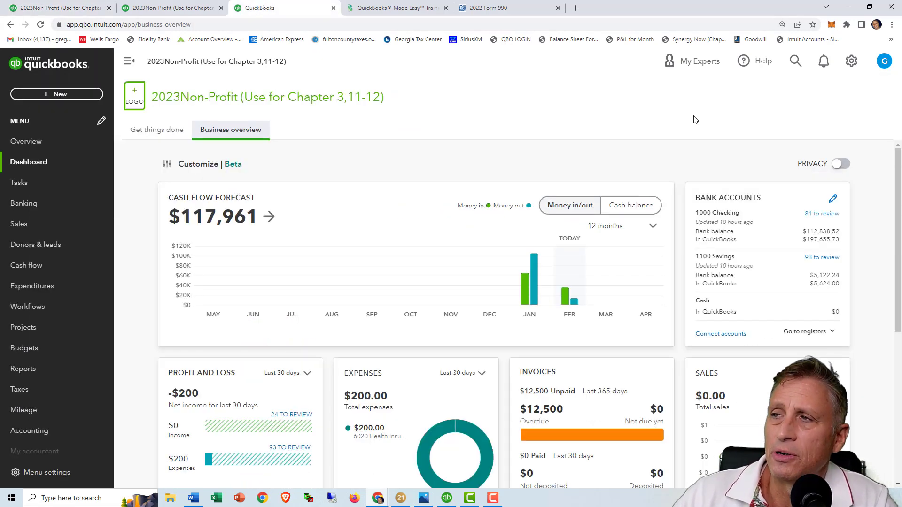
{"action": "left_click", "coordinate": [850, 62]}
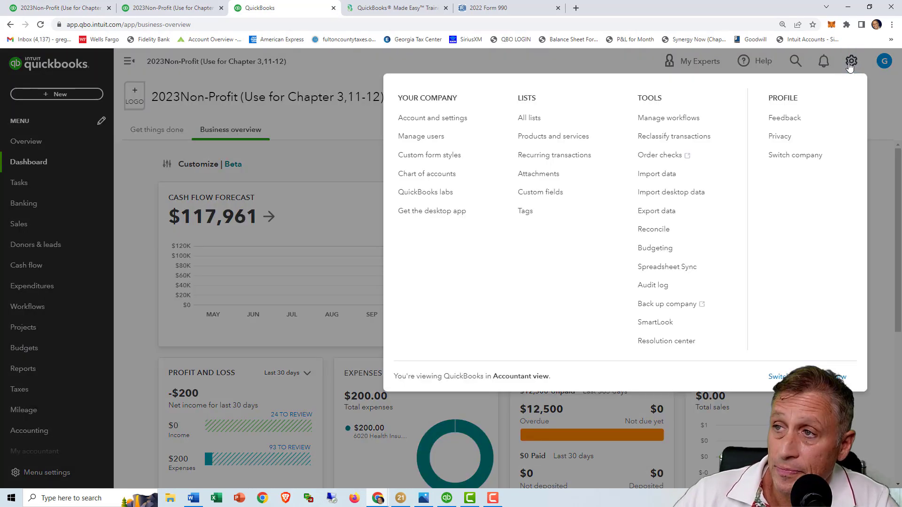
{"action": "left_click", "coordinate": [543, 123]}
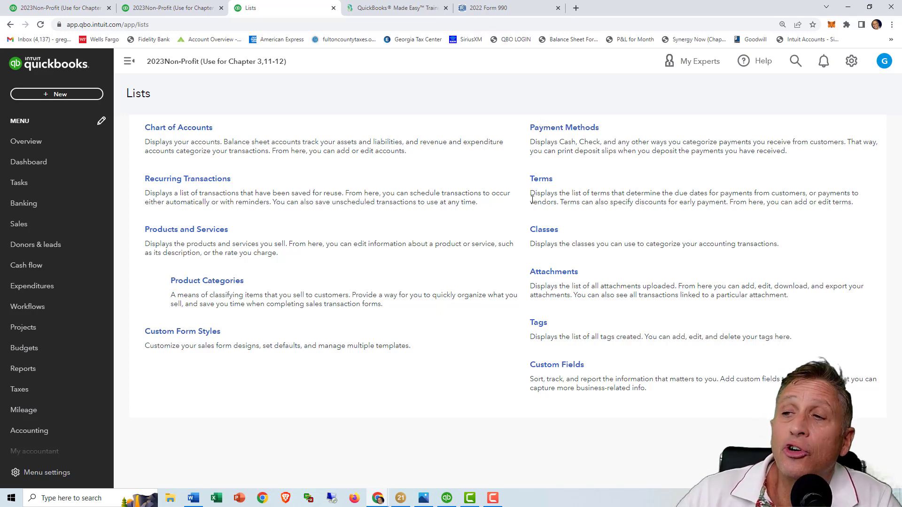
{"action": "left_click", "coordinate": [535, 230]}
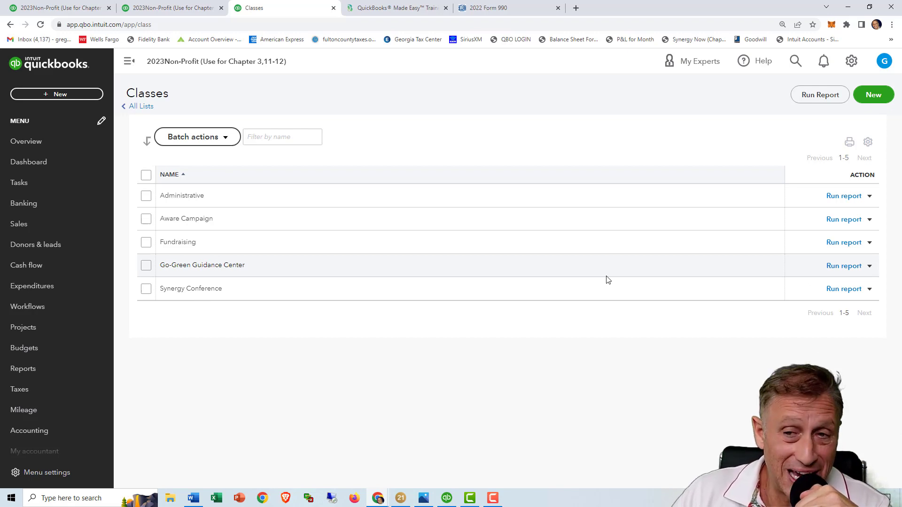
Rename the Go-Green Guidance Center class as "01 Go-Green Guidance Center" and save it
{"action": "left_click", "coordinate": [869, 266]}
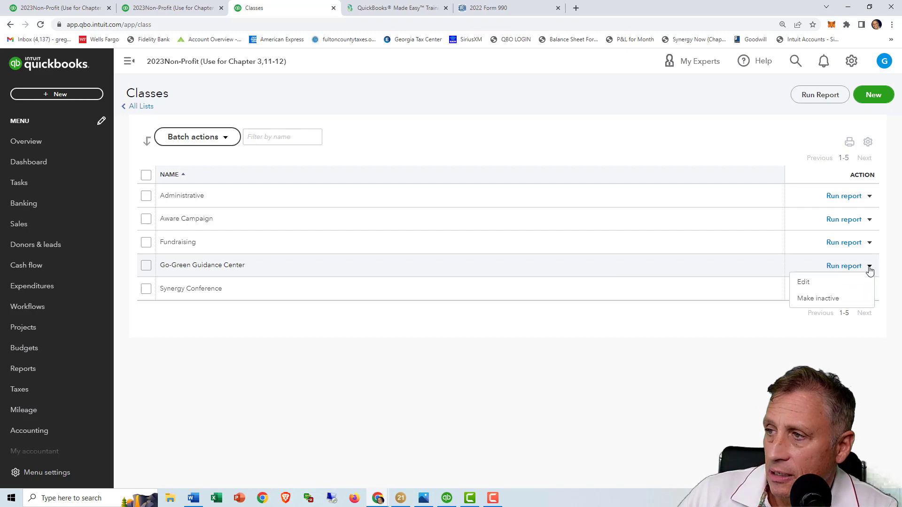
{"action": "left_click", "coordinate": [826, 284]}
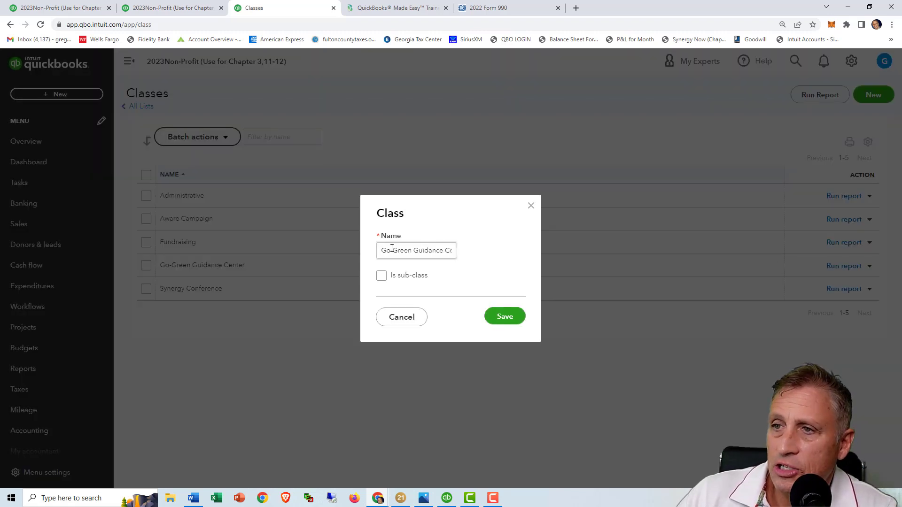
{"action": "left_click", "coordinate": [380, 250]}
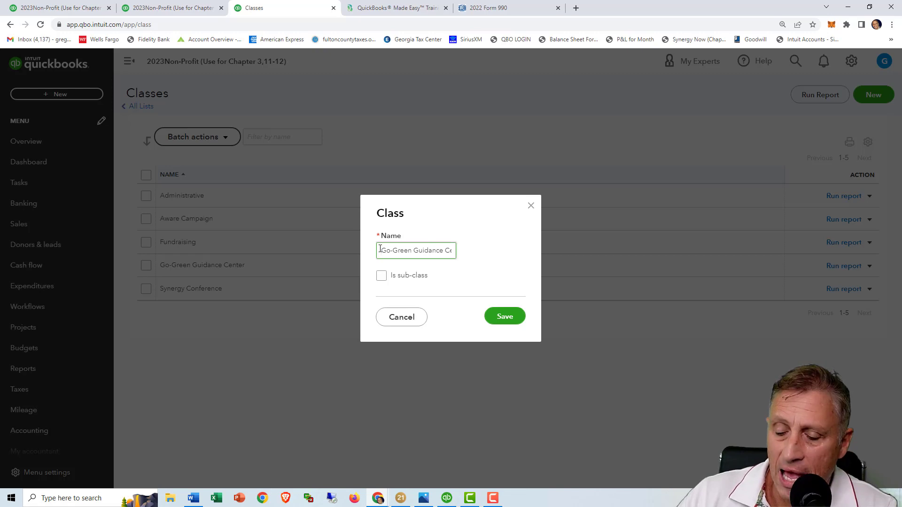
{"action": "type", "text": "0"}
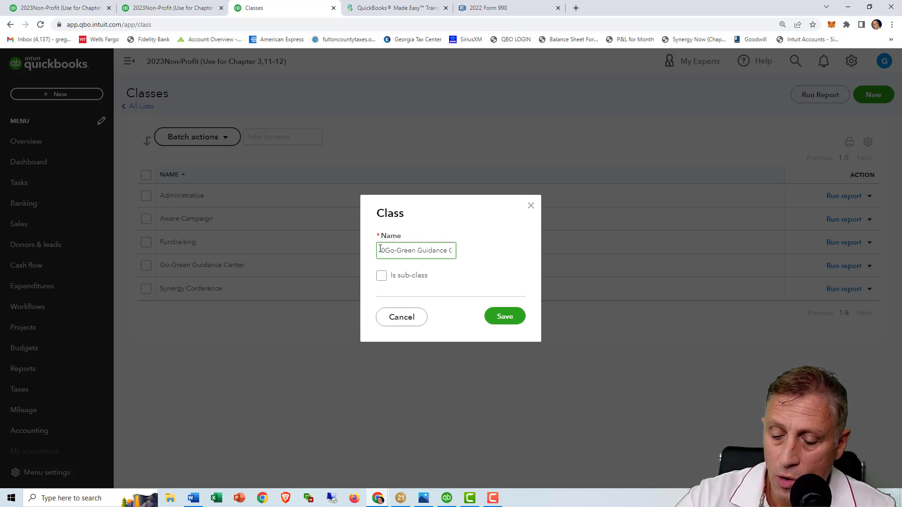
{"action": "type", "text": "1"}
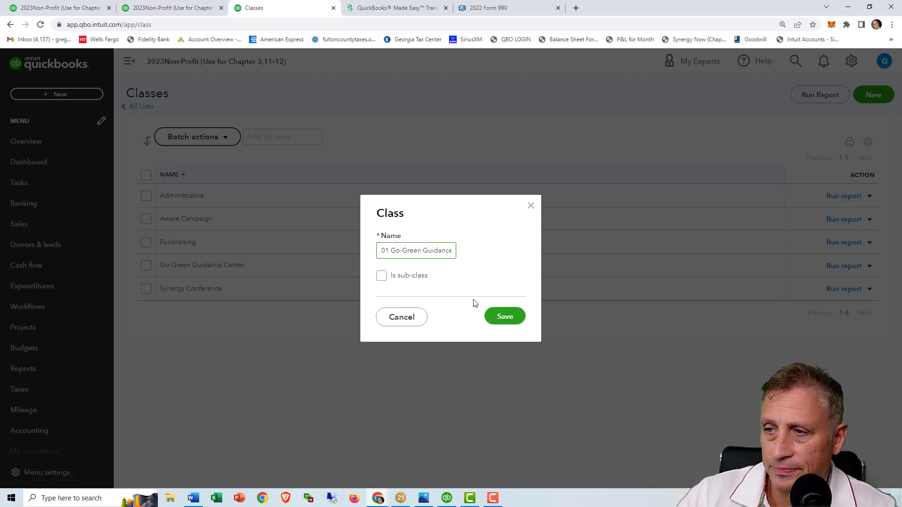
{"action": "left_click", "coordinate": [503, 316]}
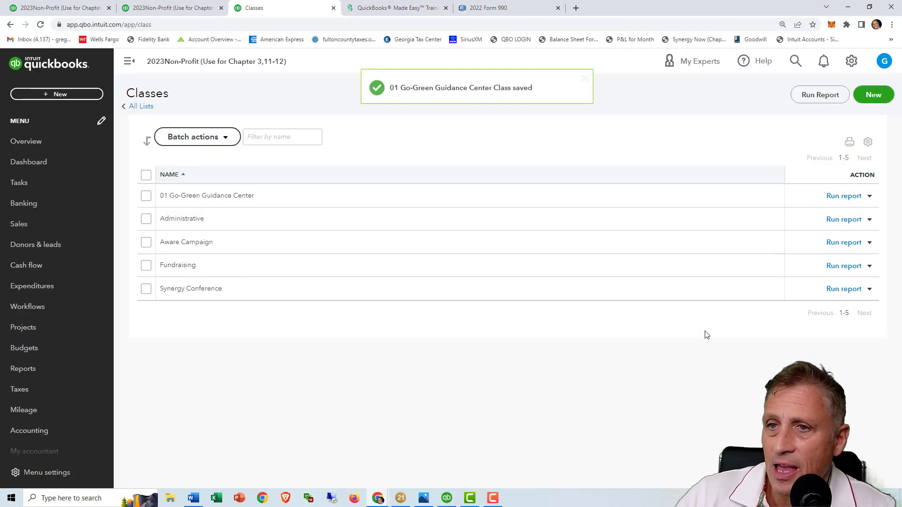
Rename the Synergy Conference class as "03 Synergy Conference" and save it
{"action": "left_click", "coordinate": [870, 290]}
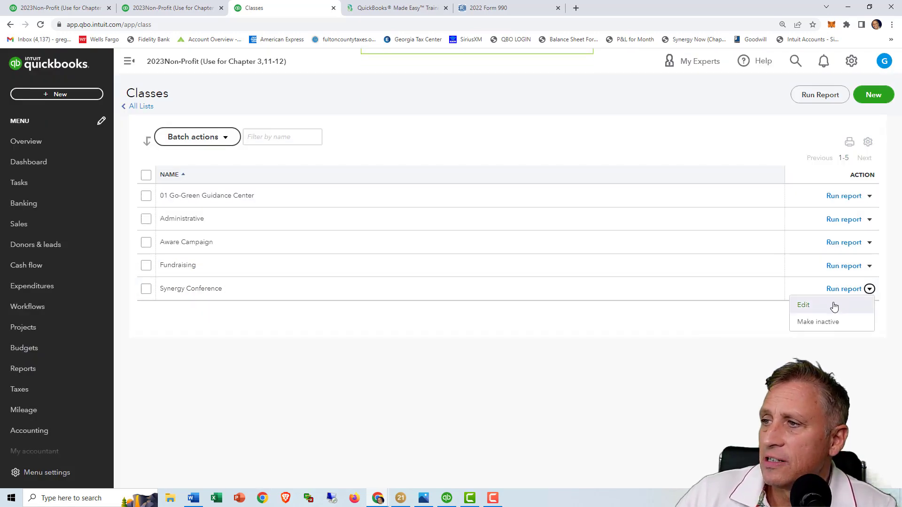
{"action": "left_click", "coordinate": [834, 307]}
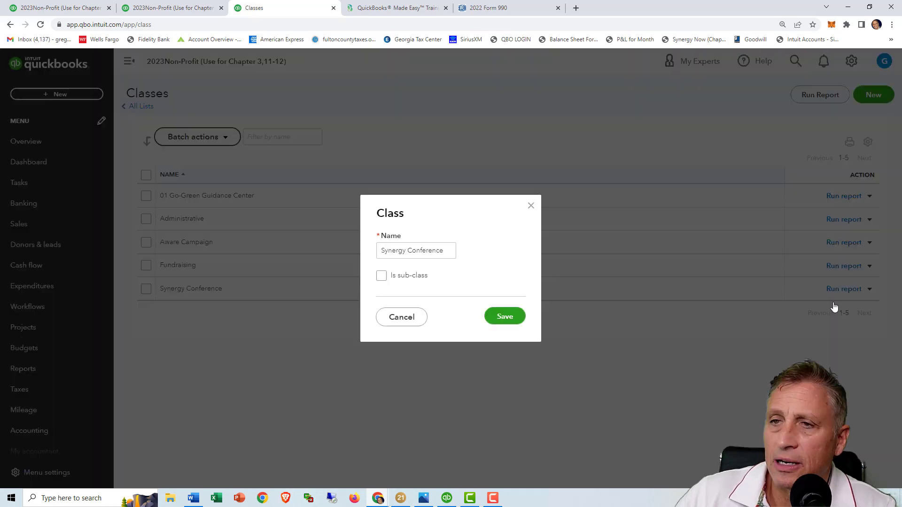
{"action": "left_click", "coordinate": [381, 252]}
{"action": "left_click", "coordinate": [381, 247]}
{"action": "type", "text": "03"}
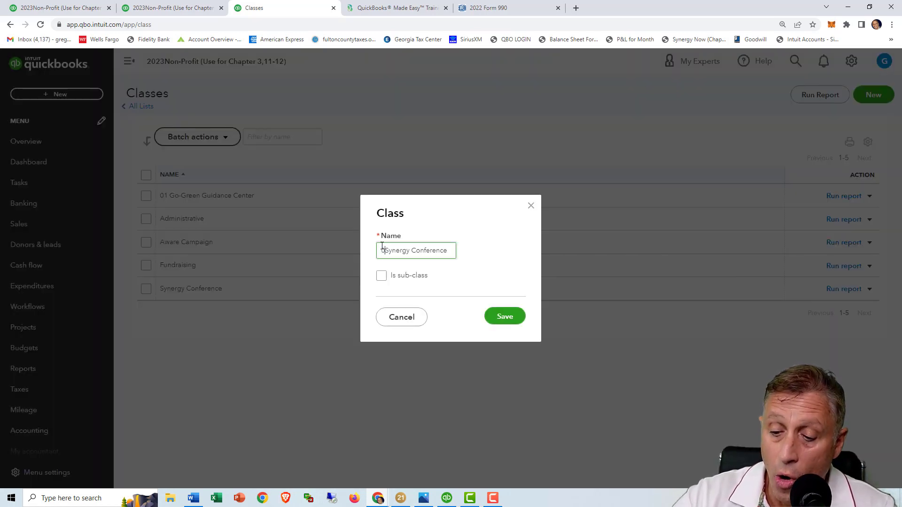
{"action": "left_click", "coordinate": [503, 316]}
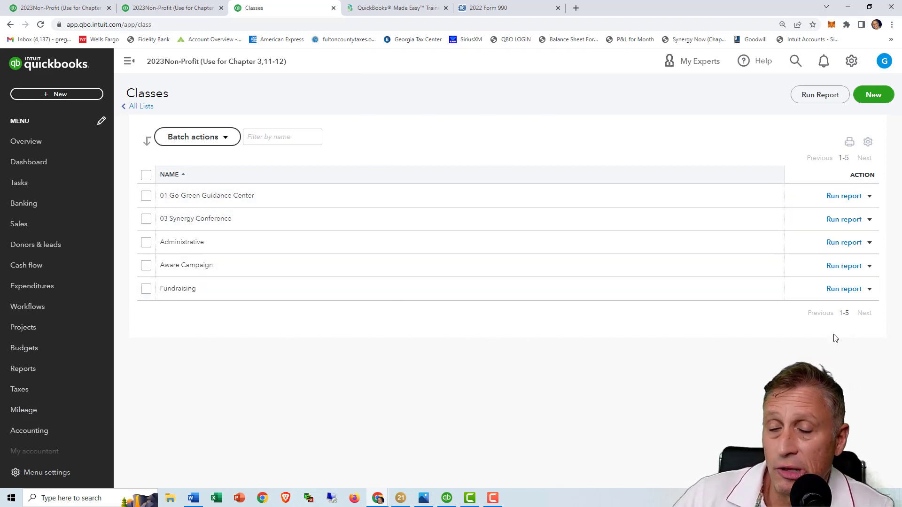
Rename the Aware Campaign class as "05 Aware Campaign" and save it
{"action": "left_click", "coordinate": [869, 266]}
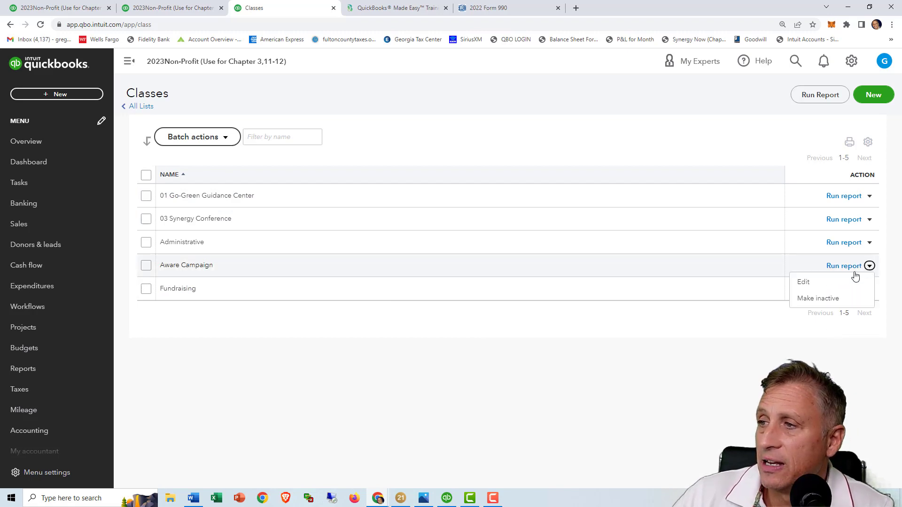
{"action": "left_click", "coordinate": [828, 284]}
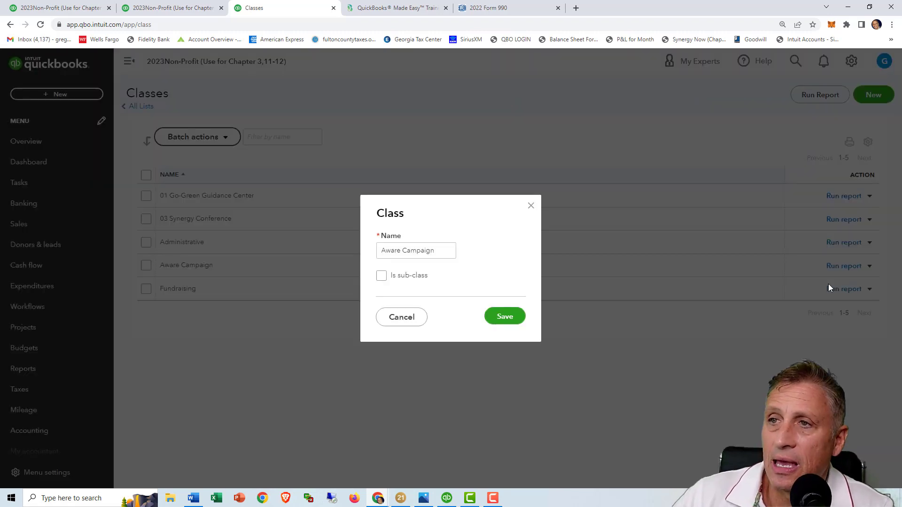
{"action": "left_click", "coordinate": [381, 249]}
{"action": "type", "text": "05"}
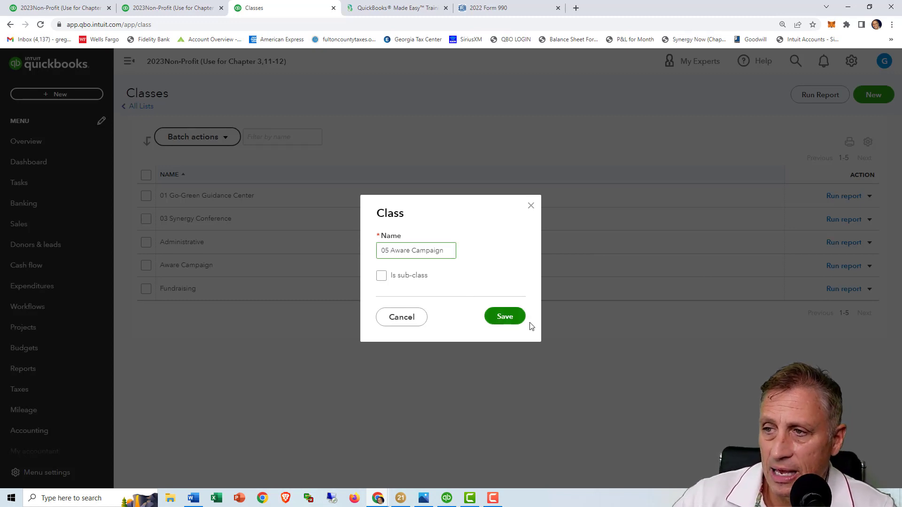
{"action": "left_click", "coordinate": [506, 319]}
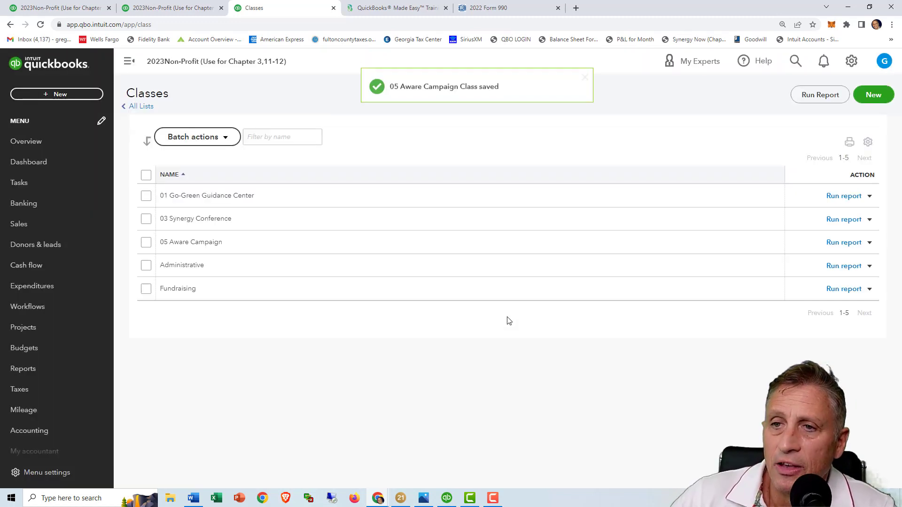
Rename the Administrative class as "98 Administrative" and save it
{"action": "left_click", "coordinate": [868, 267]}
{"action": "left_click", "coordinate": [829, 280]}
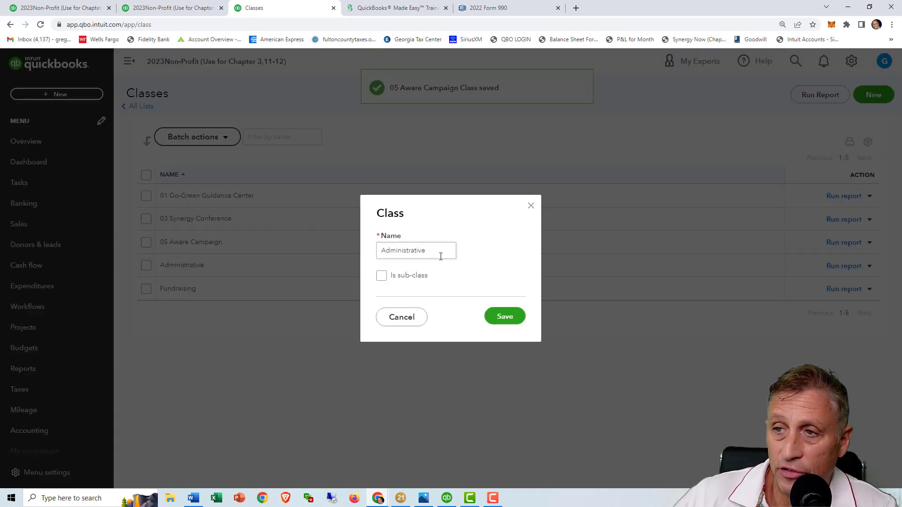
{"action": "left_click", "coordinate": [381, 249]}
{"action": "left_click", "coordinate": [381, 249]}
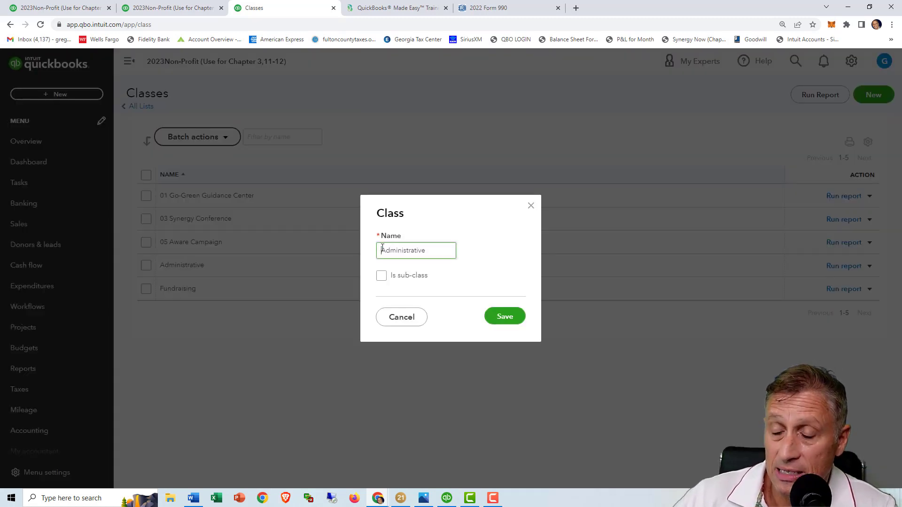
{"action": "type", "text": "08"}
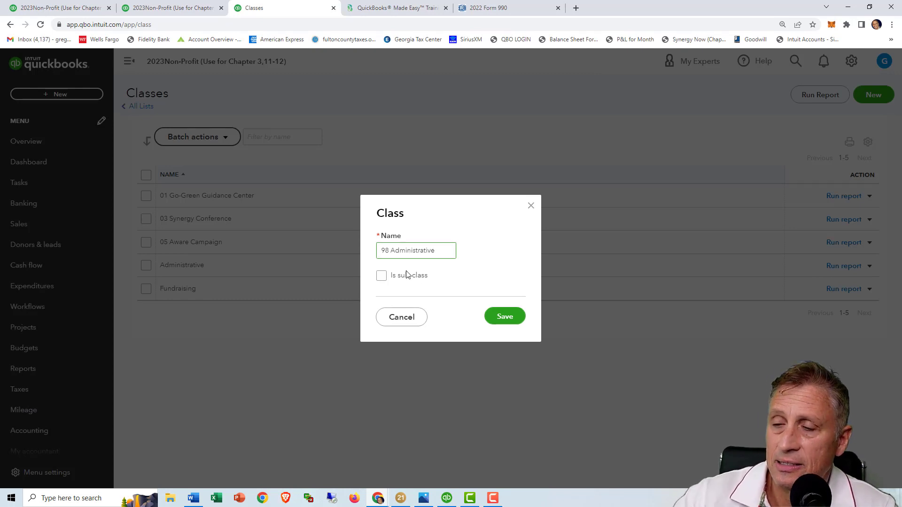
{"action": "left_click", "coordinate": [503, 316]}
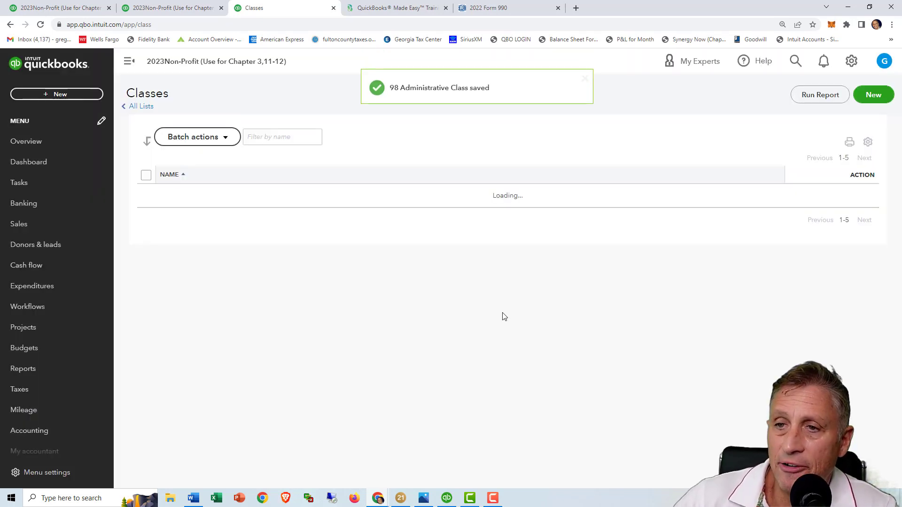
Rename the Fundraising class as "99 Fundraising" and save it
{"action": "left_click", "coordinate": [869, 290]}
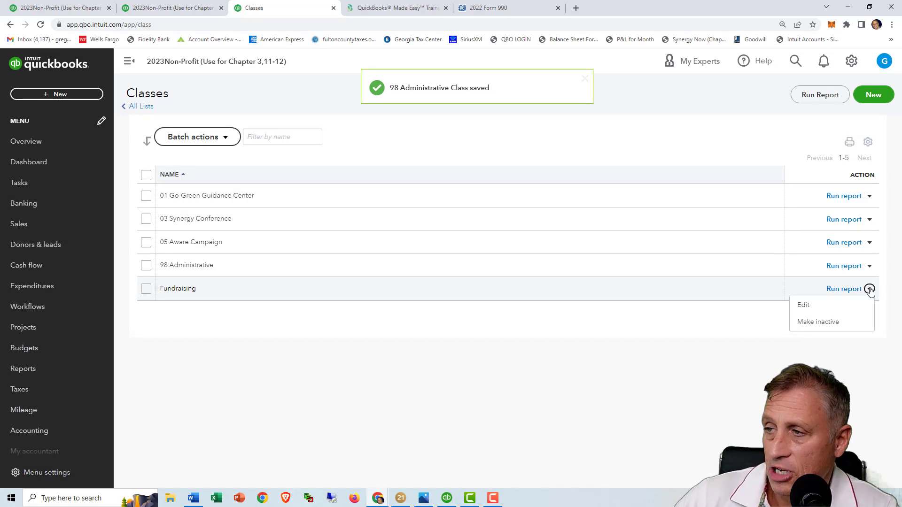
{"action": "left_click", "coordinate": [815, 308]}
{"action": "left_click", "coordinate": [383, 250]}
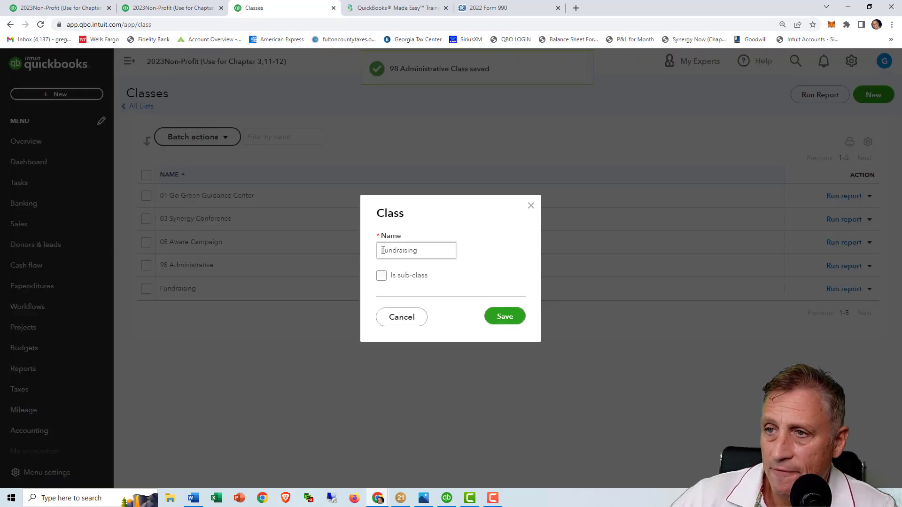
{"action": "double_click", "coordinate": [383, 250]}
{"action": "left_click", "coordinate": [383, 250]}
{"action": "type", "text": "99"}
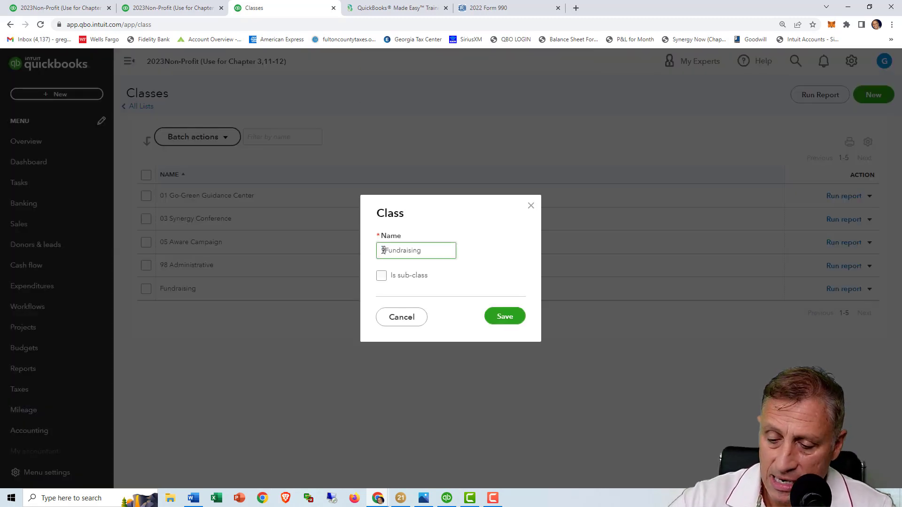
{"action": "left_click", "coordinate": [501, 317]}
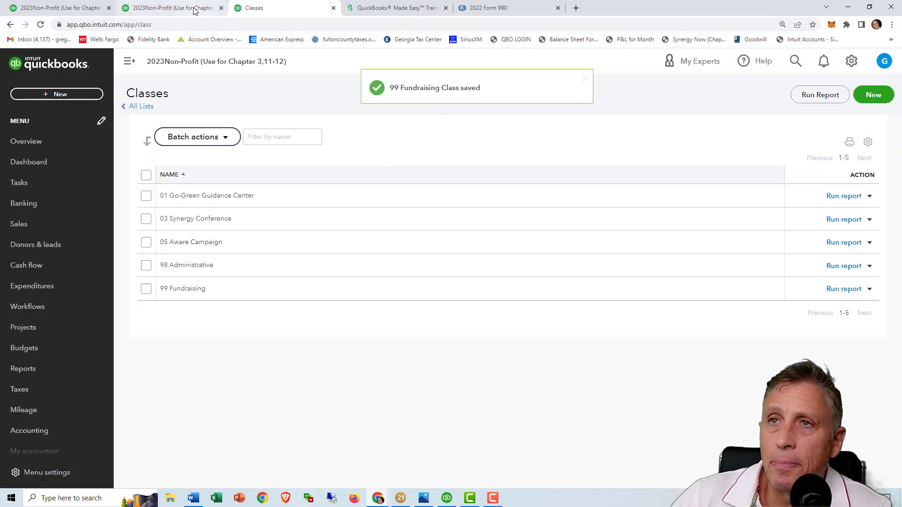
Return to the Statement of Activity report by class, reload it with the renamed classes, and review the order of its columns
{"action": "left_click", "coordinate": [93, 8]}
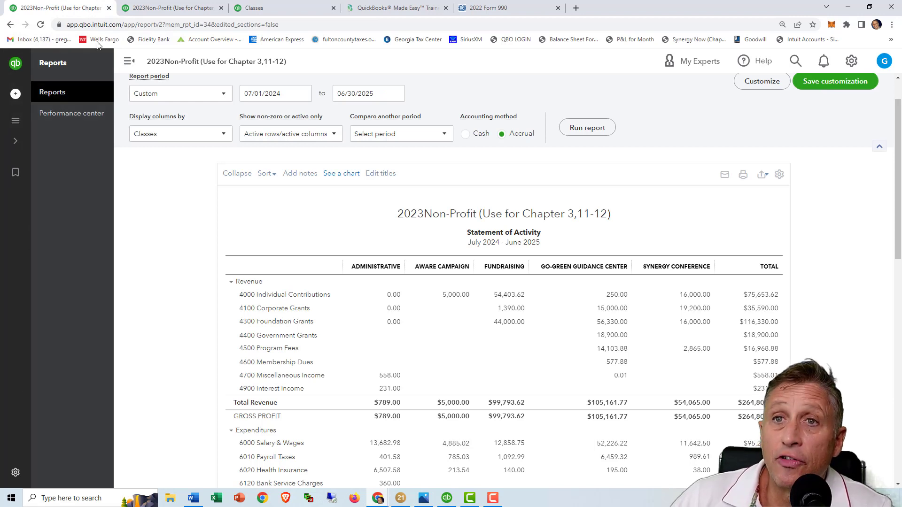
{"action": "left_click", "coordinate": [41, 29]}
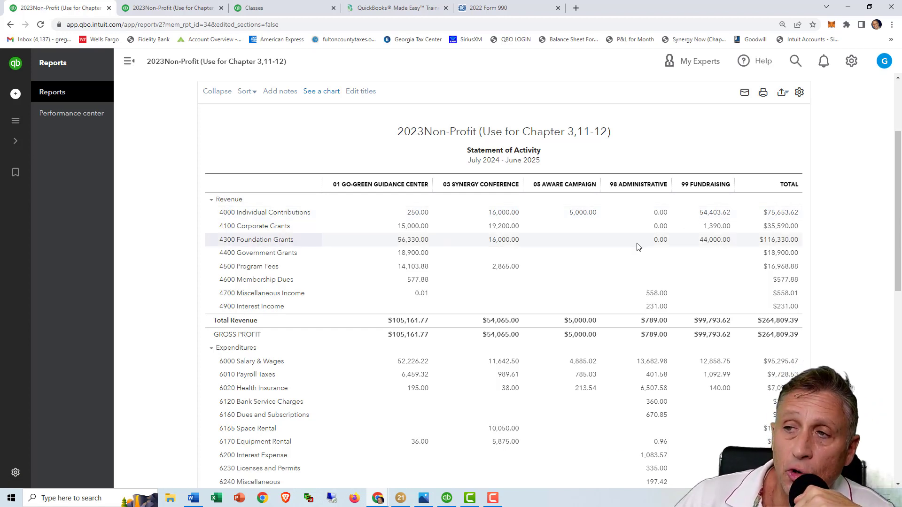
{"action": "scroll", "coordinate": [638, 247], "scroll_direction": "up", "scroll_amount": 3}
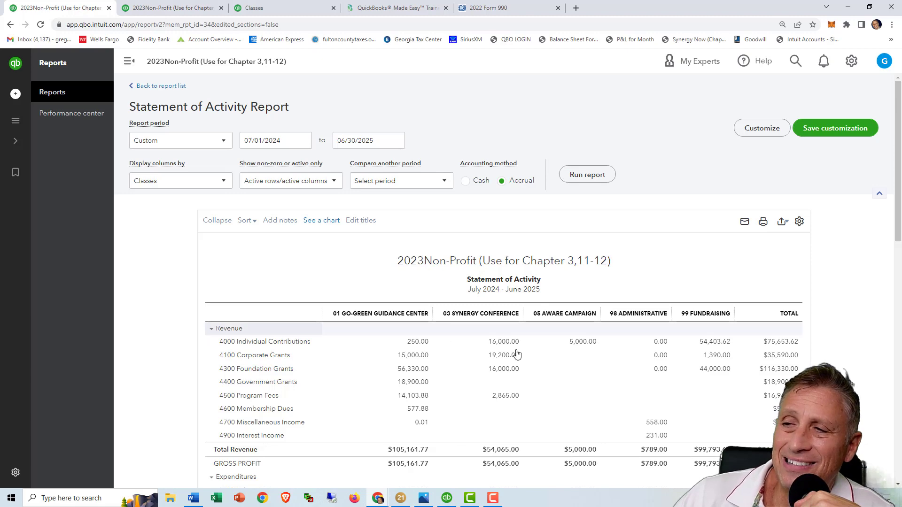
{"action": "scroll", "coordinate": [538, 358], "scroll_direction": "down", "scroll_amount": 6}
{"action": "scroll", "coordinate": [539, 358], "scroll_direction": "up", "scroll_amount": 7}
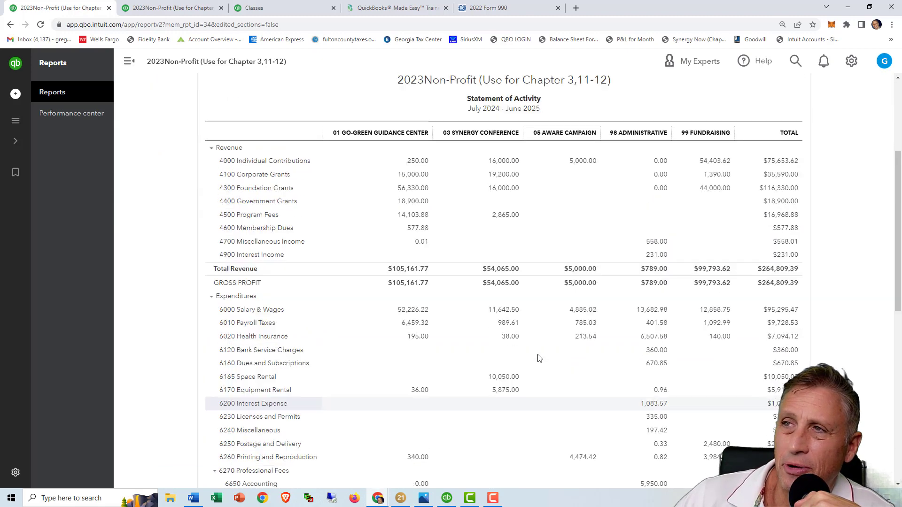
Compare Form 990 Part IX and the Functional Expenses sample image with the Statement of Activity's class columns
{"action": "left_click", "coordinate": [511, 12]}
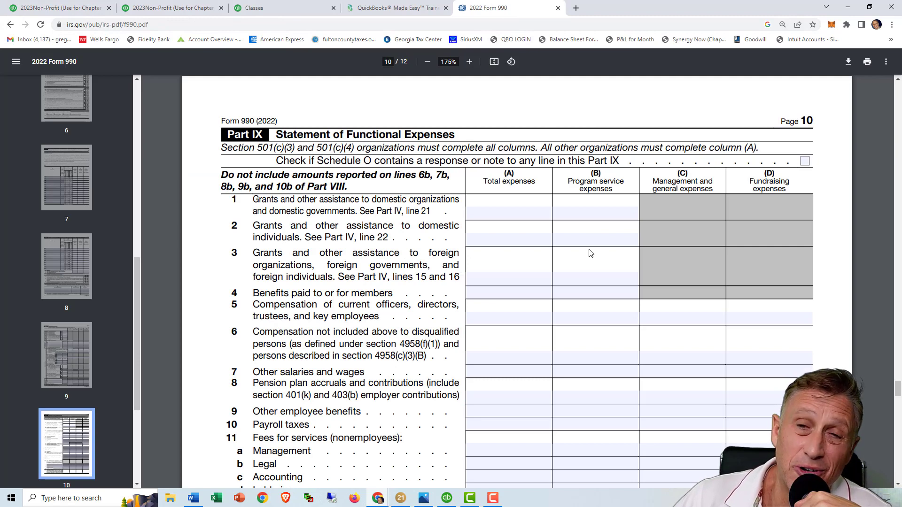
{"action": "left_click", "coordinate": [425, 498]}
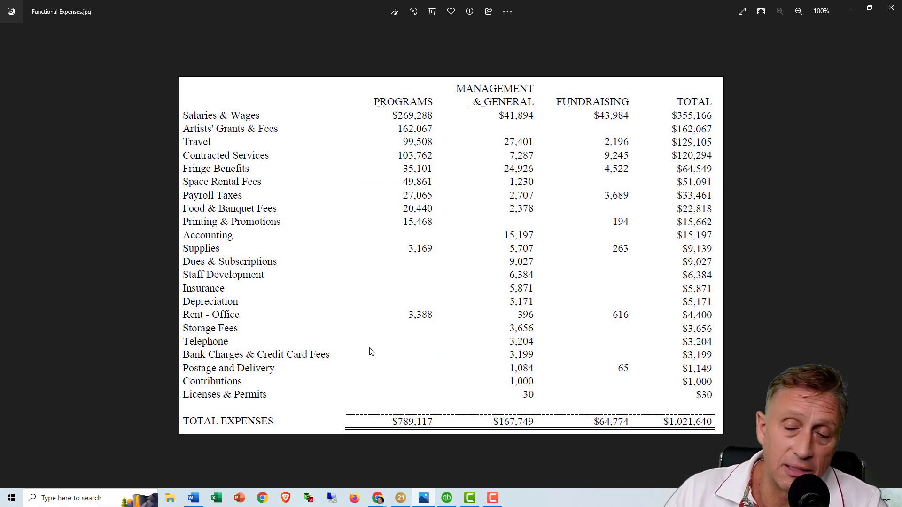
{"action": "key", "text": "alt+Tab"}
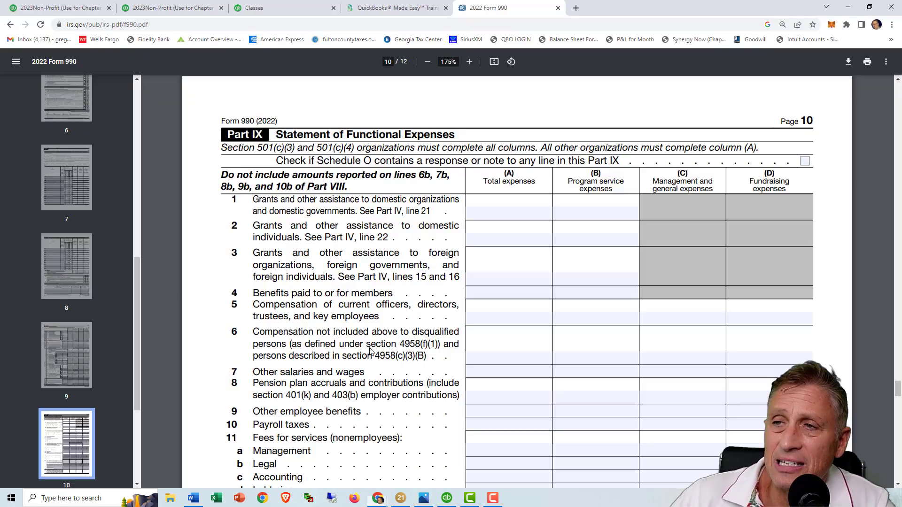
{"action": "left_click", "coordinate": [55, 4]}
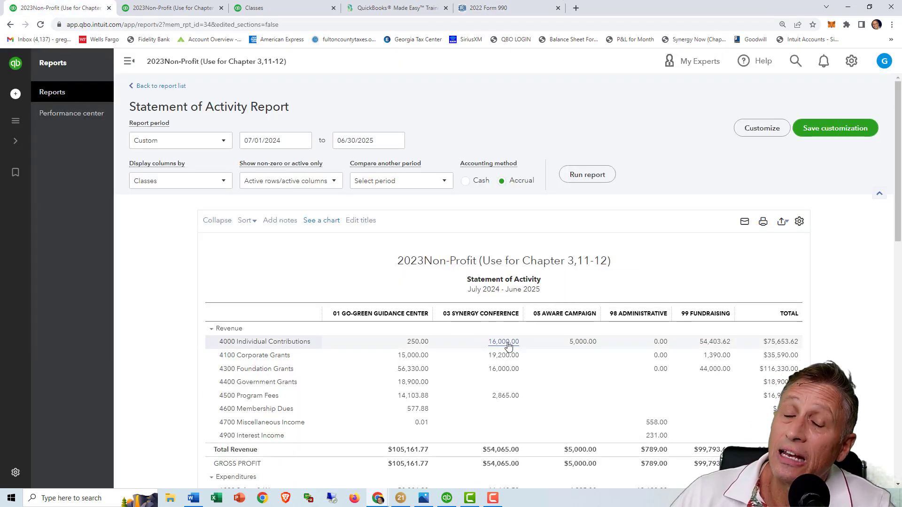
In the Classes list, create and save a new top-level class named "00 Programs"
{"action": "left_click", "coordinate": [277, 10]}
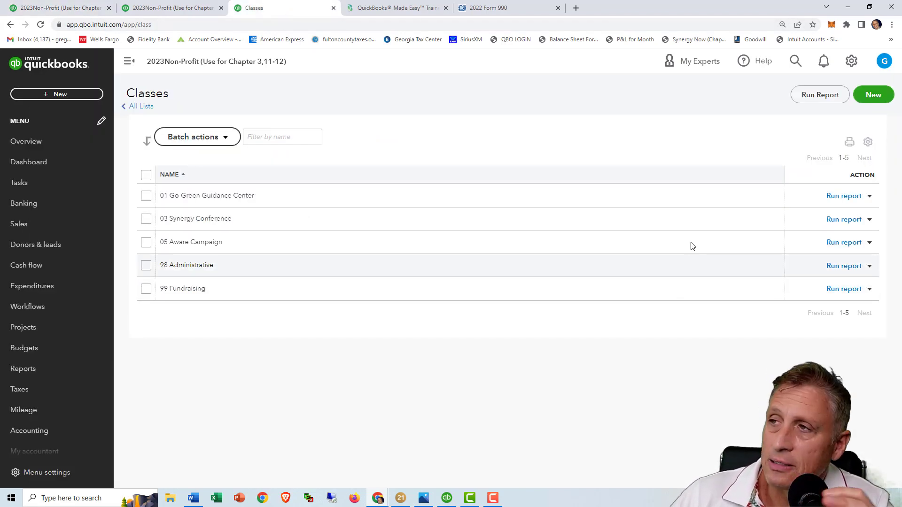
{"action": "left_click", "coordinate": [878, 95]}
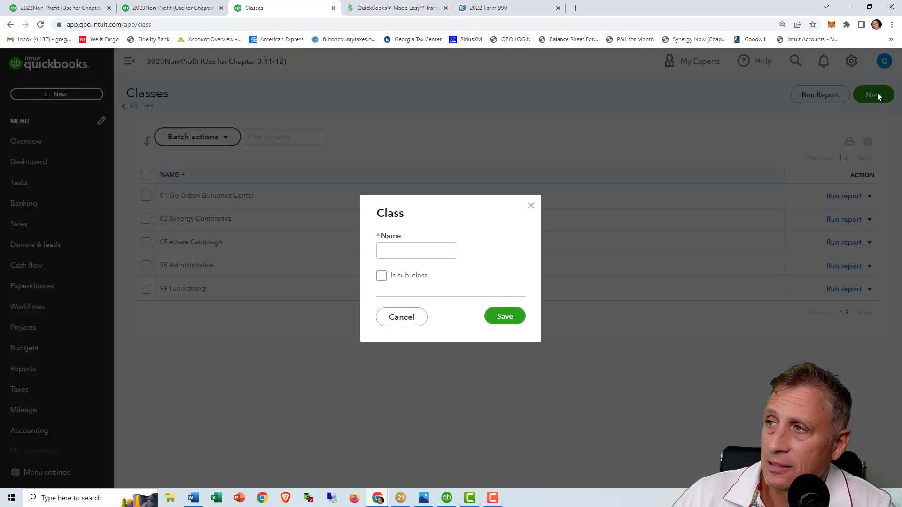
{"action": "left_click", "coordinate": [410, 254]}
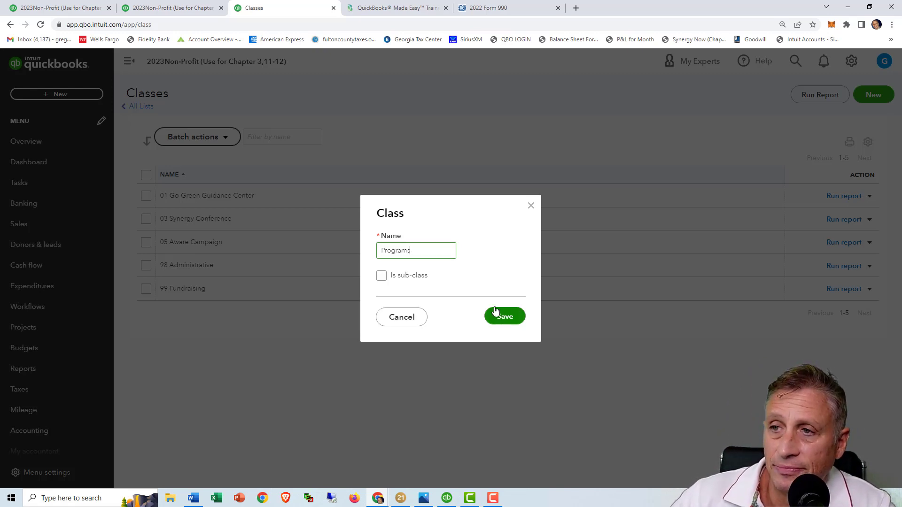
{"action": "left_click", "coordinate": [382, 250]}
{"action": "type", "text": "00"}
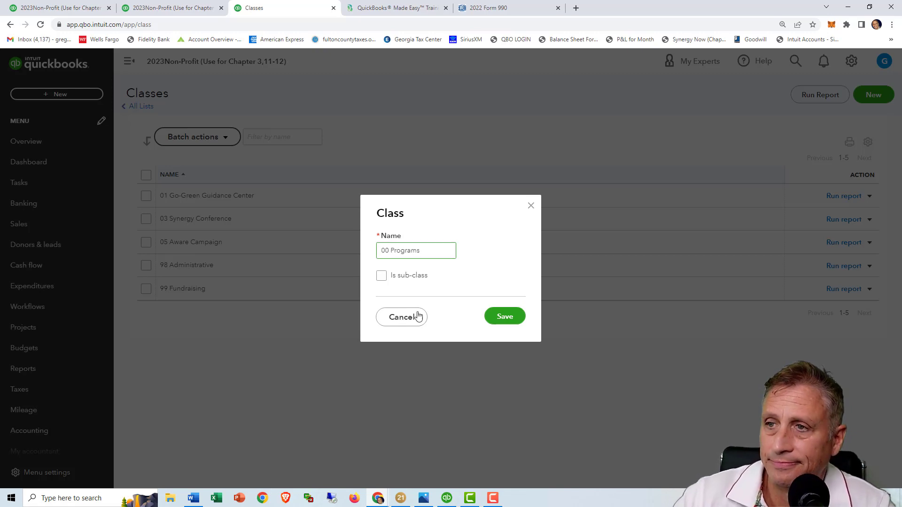
{"action": "left_click", "coordinate": [502, 318]}
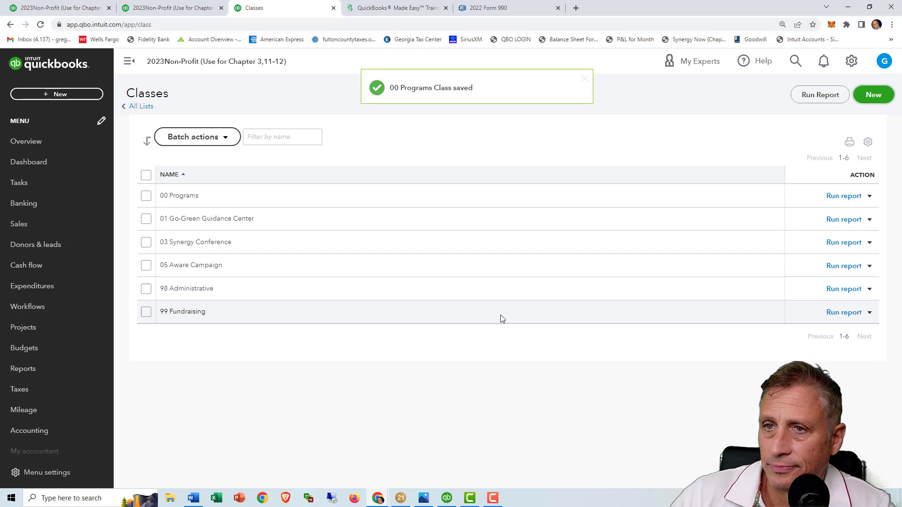
Make the 01 Go-Green Guidance Center class a sub-class of 00 Programs and save it
{"action": "left_click", "coordinate": [870, 220]}
{"action": "left_click", "coordinate": [833, 235]}
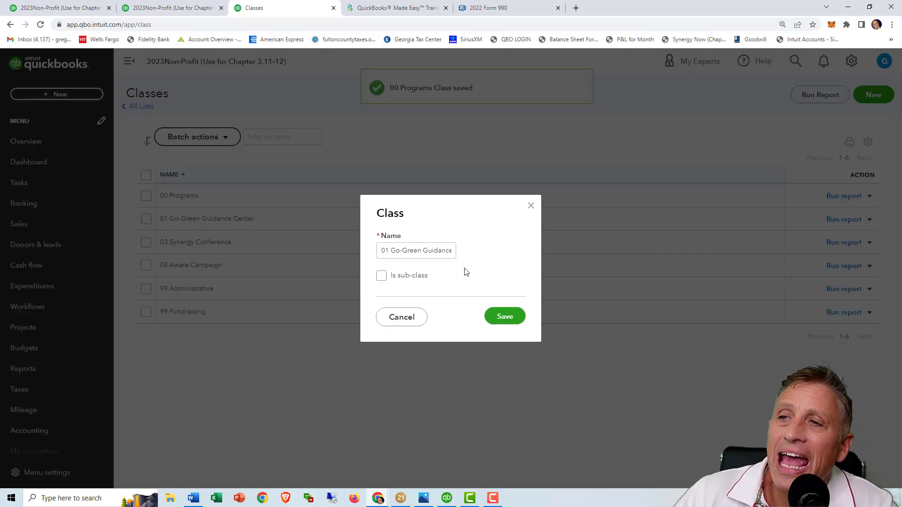
{"action": "left_click", "coordinate": [385, 277]}
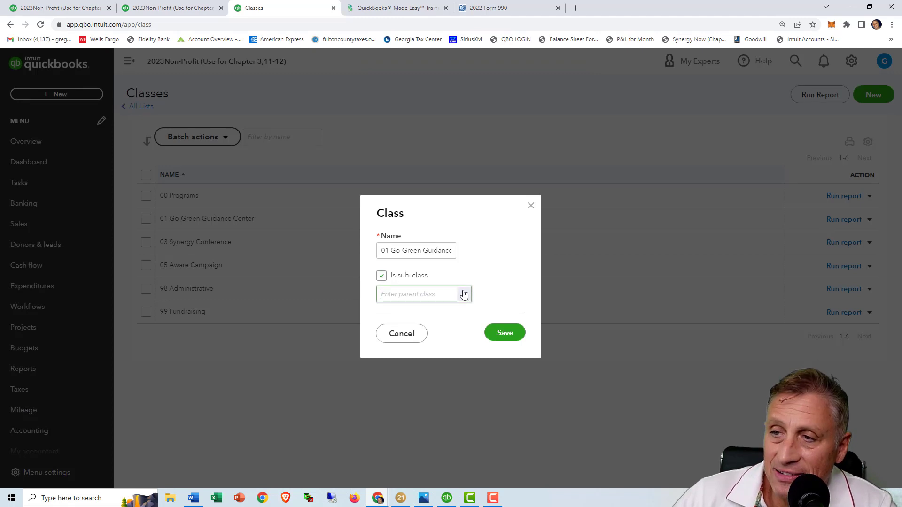
{"action": "left_click", "coordinate": [464, 294]}
{"action": "left_click", "coordinate": [417, 314]}
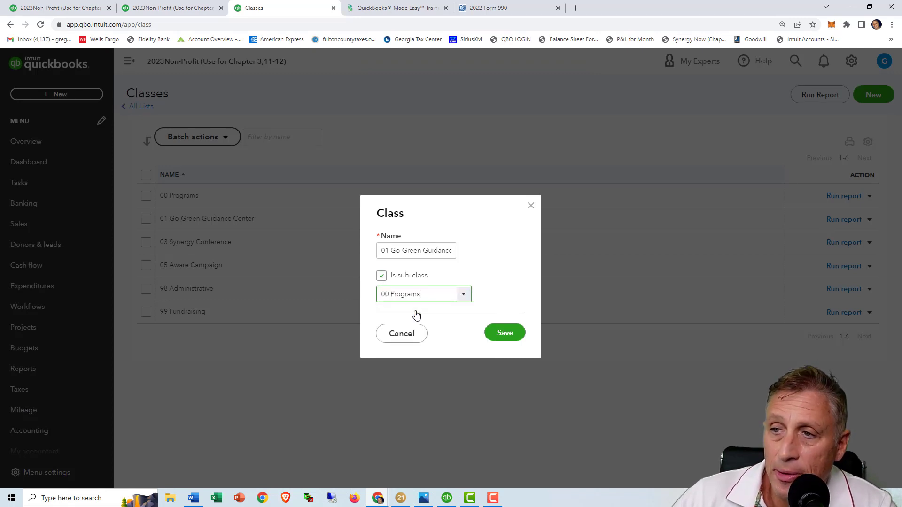
{"action": "left_click", "coordinate": [501, 332]}
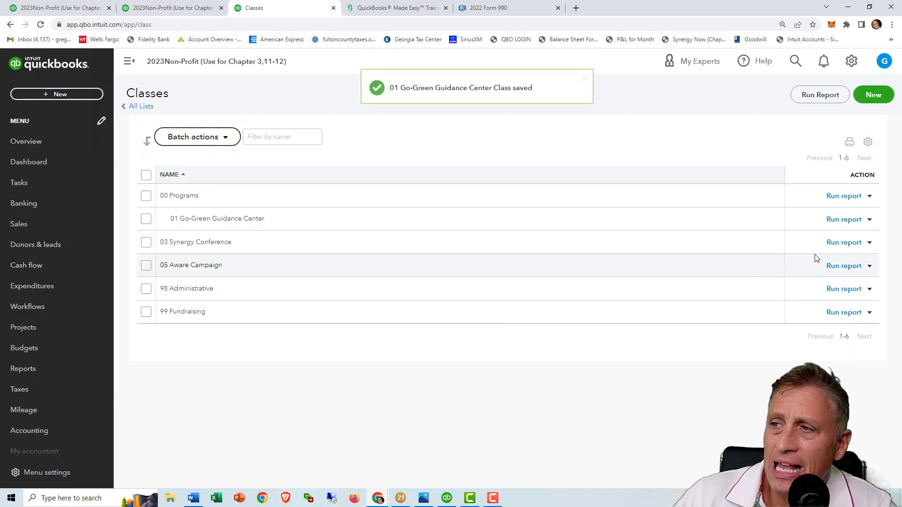
Make the 03 Synergy Conference class a sub-class of 00 Programs and save it
{"action": "left_click", "coordinate": [869, 242]}
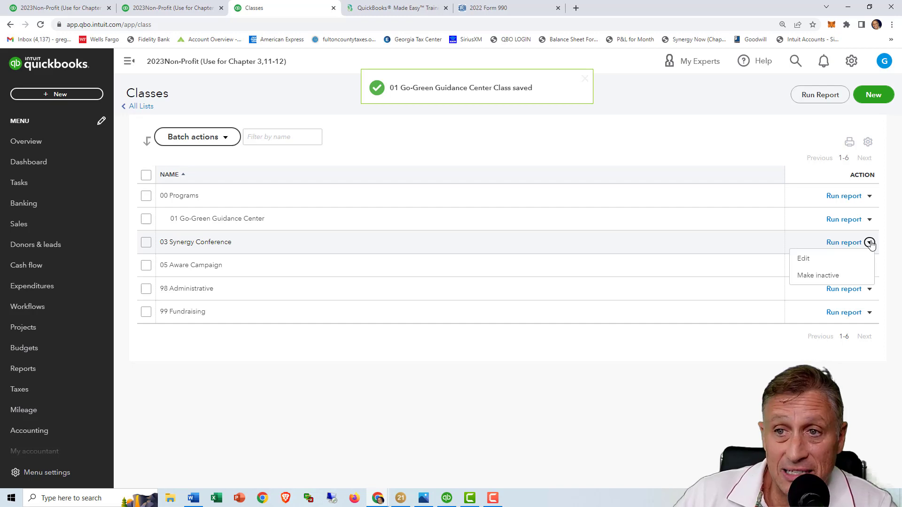
{"action": "left_click", "coordinate": [818, 258]}
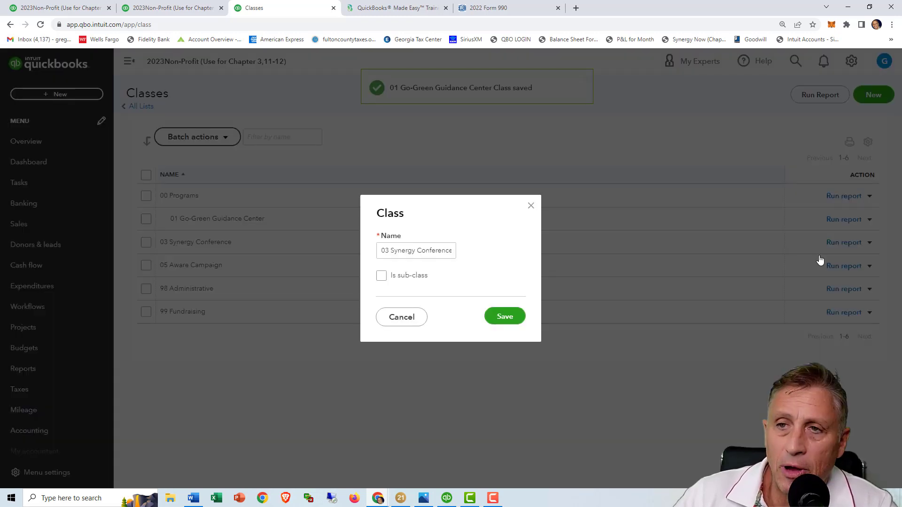
{"action": "left_click", "coordinate": [382, 276]}
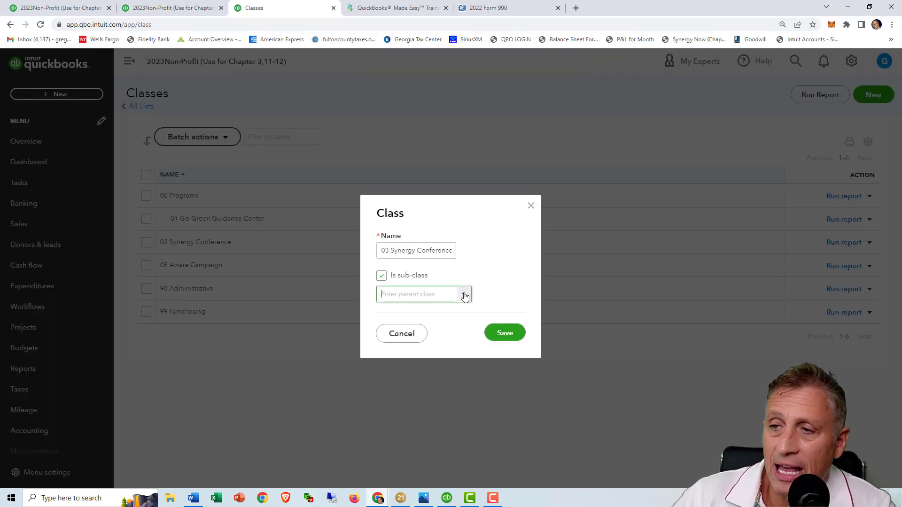
{"action": "left_click", "coordinate": [465, 295]}
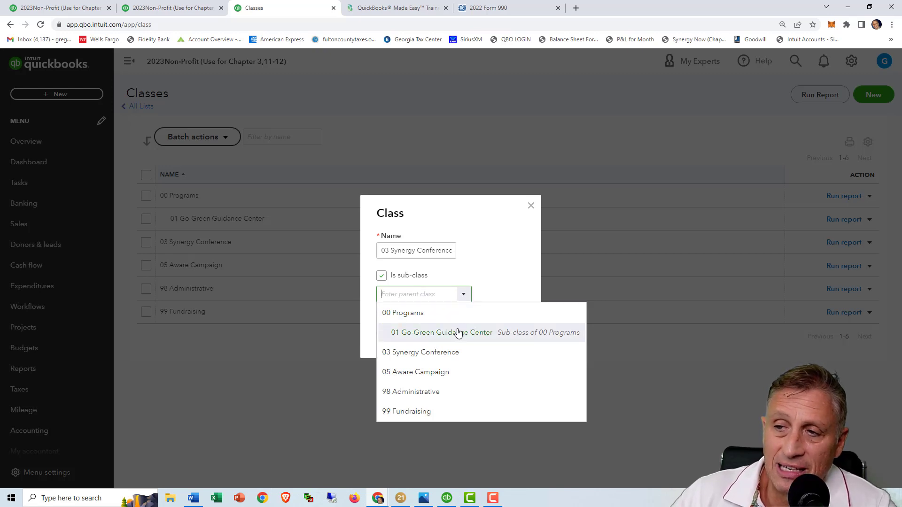
{"action": "left_click", "coordinate": [437, 314]}
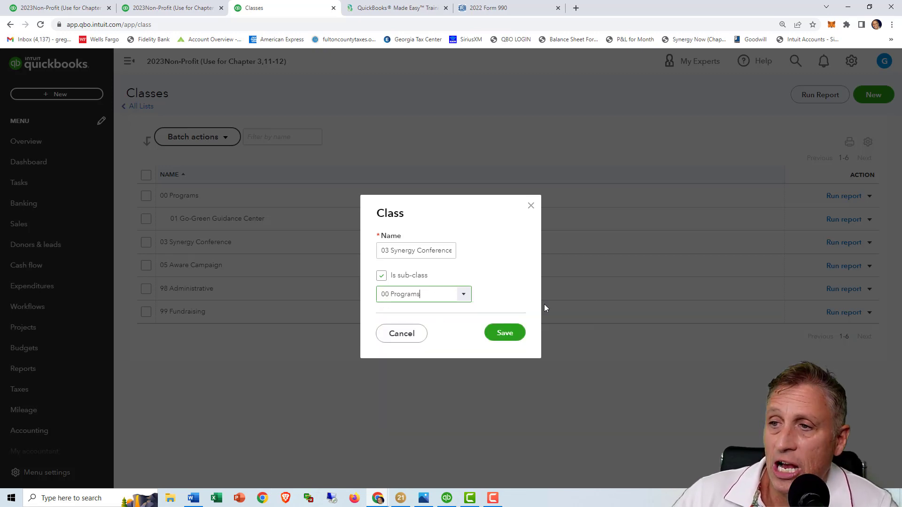
{"action": "left_click", "coordinate": [505, 332]}
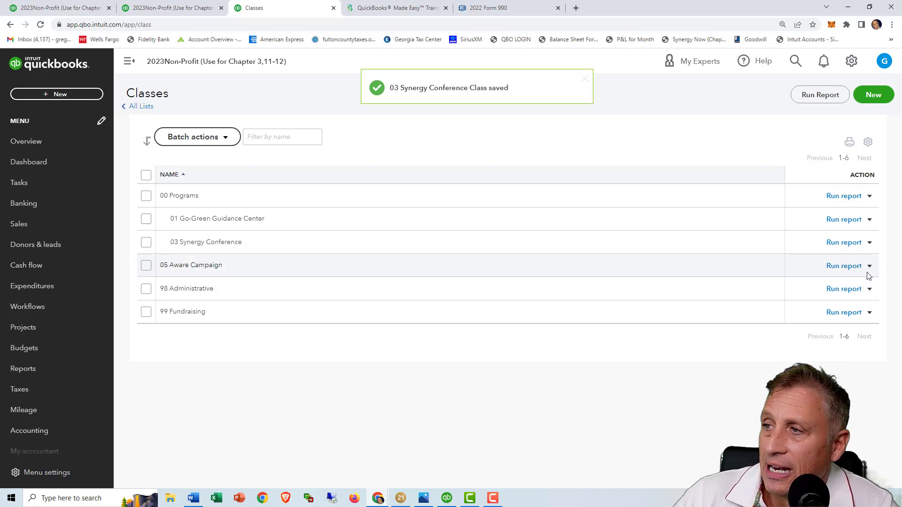
Make the 05 Aware Campaign class a sub-class of 00 Programs and save it
{"action": "left_click", "coordinate": [869, 268]}
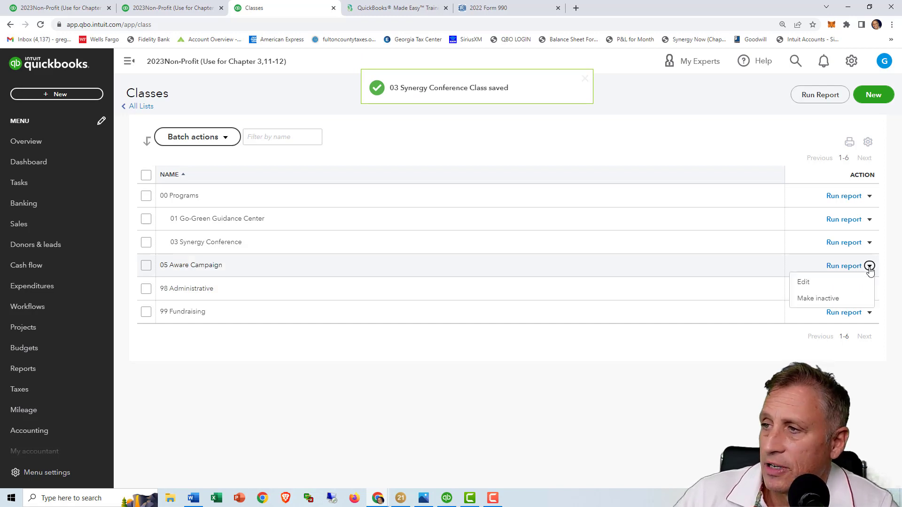
{"action": "left_click", "coordinate": [821, 281]}
{"action": "left_click", "coordinate": [381, 276]}
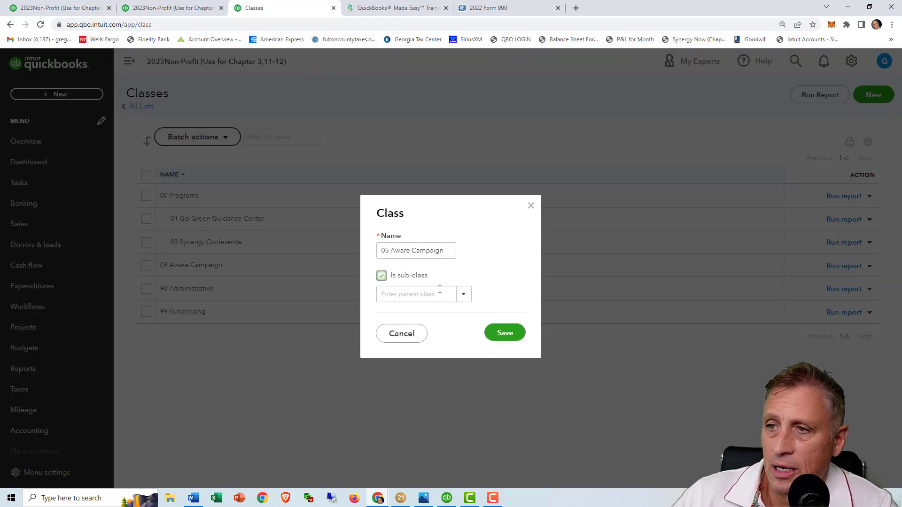
{"action": "left_click", "coordinate": [464, 296]}
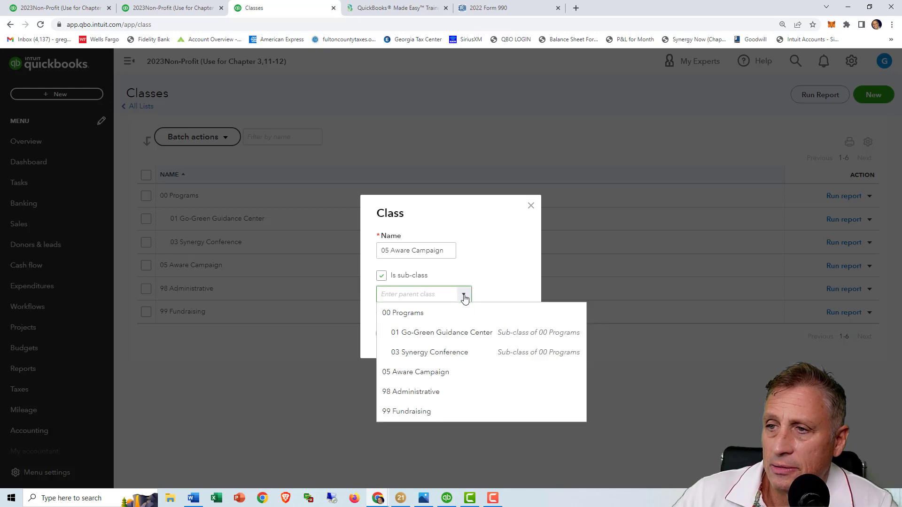
{"action": "left_click", "coordinate": [433, 315]}
{"action": "left_click", "coordinate": [501, 333]}
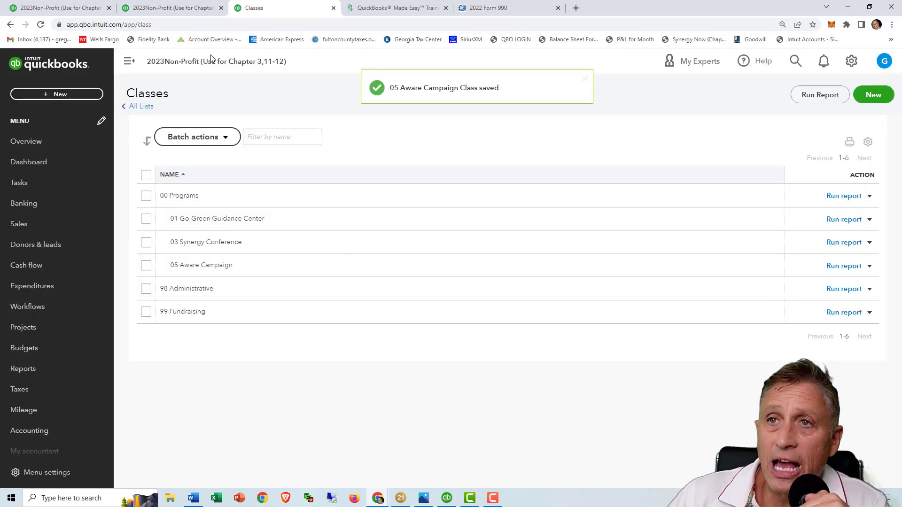
Reload the Statement of Activity by class and review the total expenditures for programs, administrative and fundraising
{"action": "left_click", "coordinate": [97, 10]}
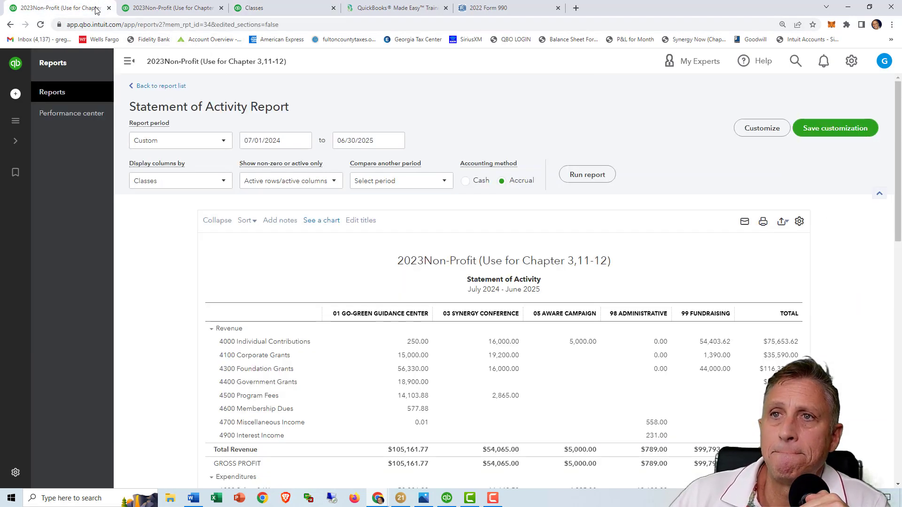
{"action": "left_click", "coordinate": [40, 25]}
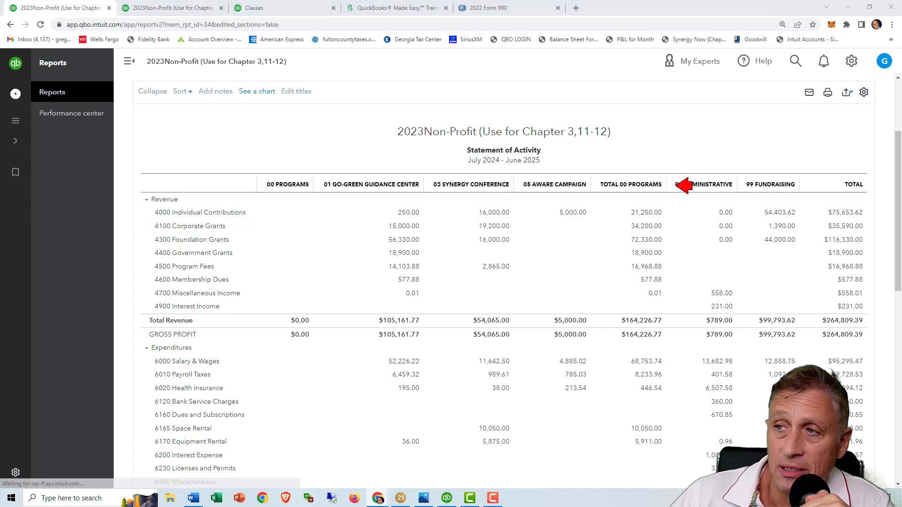
{"action": "scroll", "coordinate": [658, 227], "scroll_direction": "down", "scroll_amount": 10}
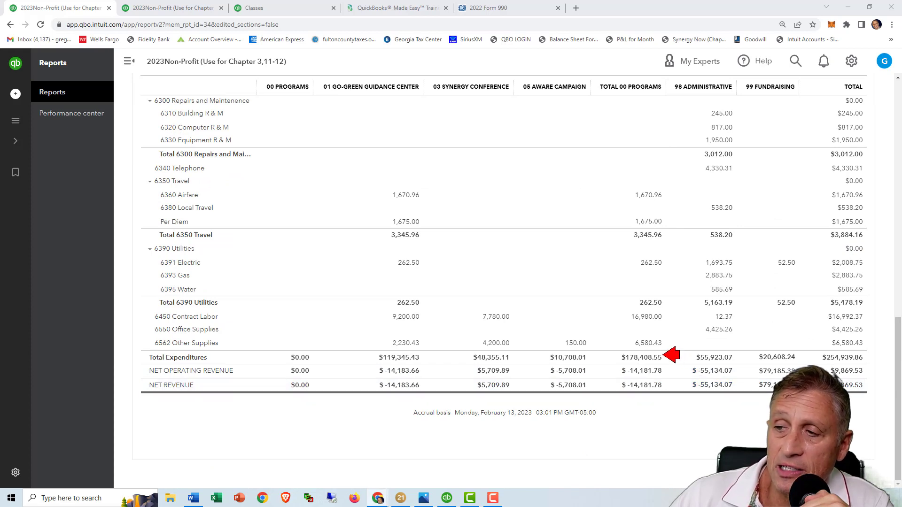
{"action": "left_click", "coordinate": [663, 355]}
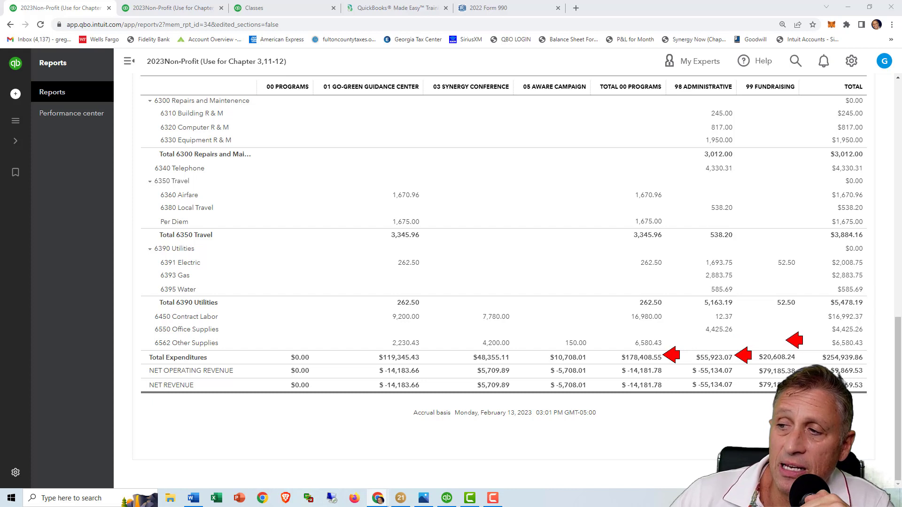
{"action": "left_click", "coordinate": [793, 355]}
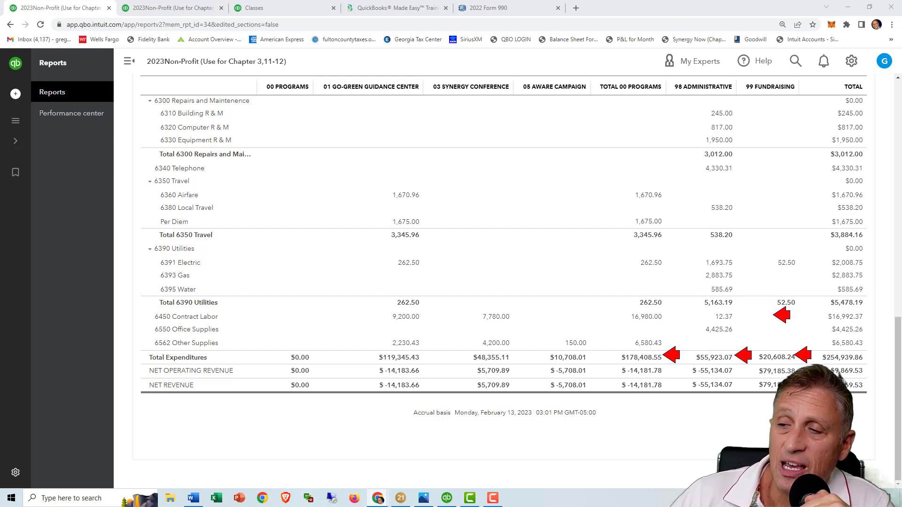
{"action": "key", "text": "Escape"}
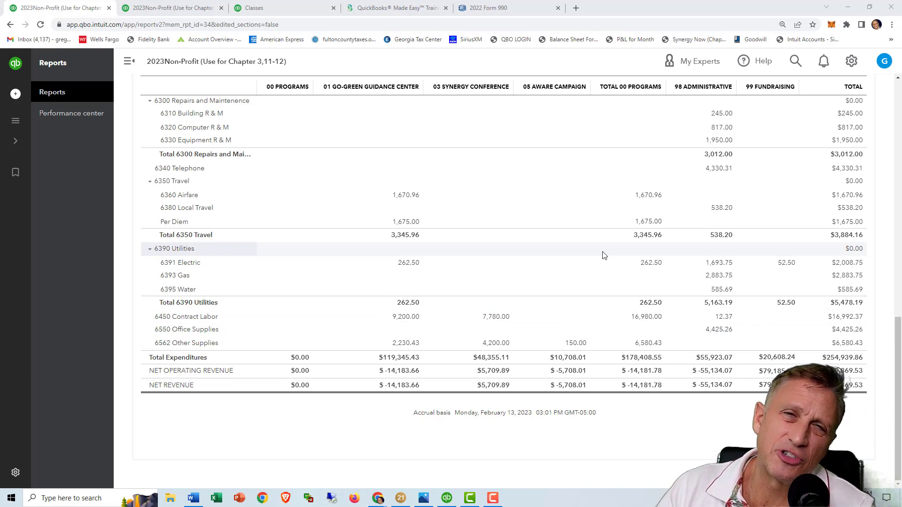
{"action": "scroll", "coordinate": [534, 182], "scroll_direction": "up", "scroll_amount": 15}
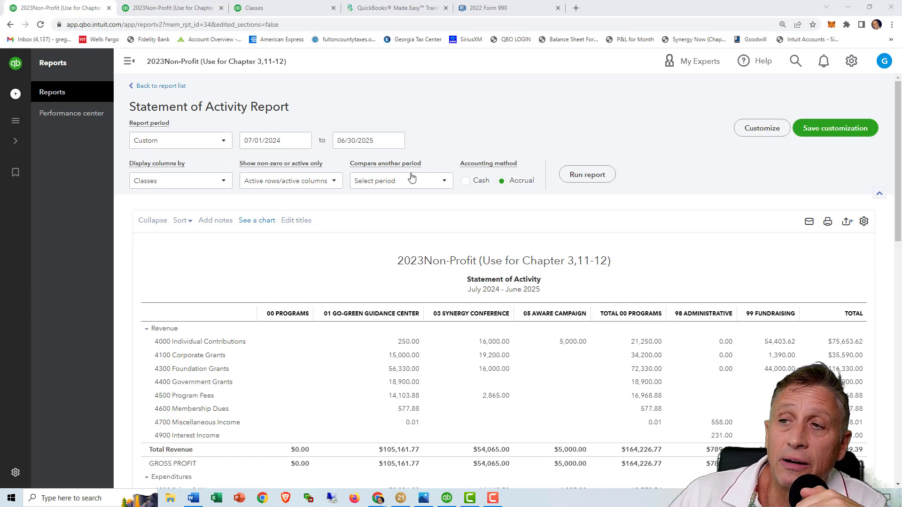
Add the % of Row comparison to the Statement of Activity, rerun it, and review each functional class's share of total expenditures
{"action": "left_click", "coordinate": [444, 185]}
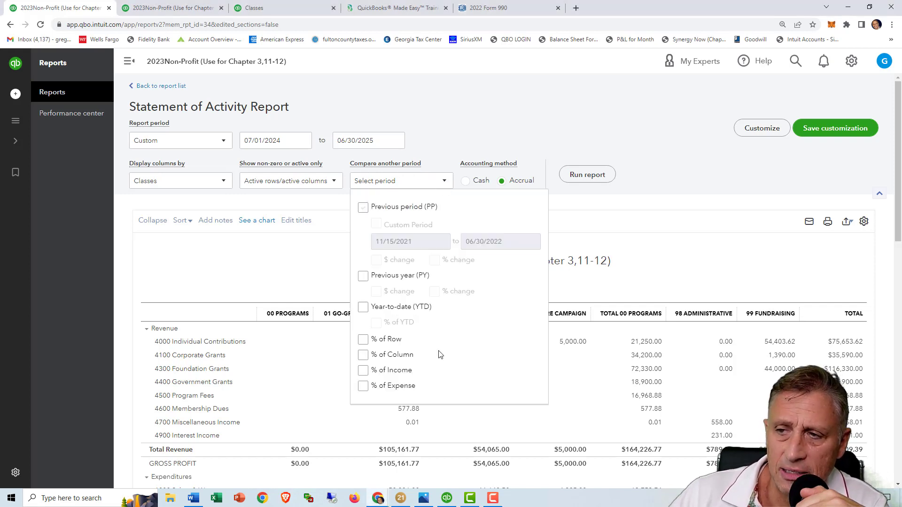
{"action": "left_click", "coordinate": [363, 341]}
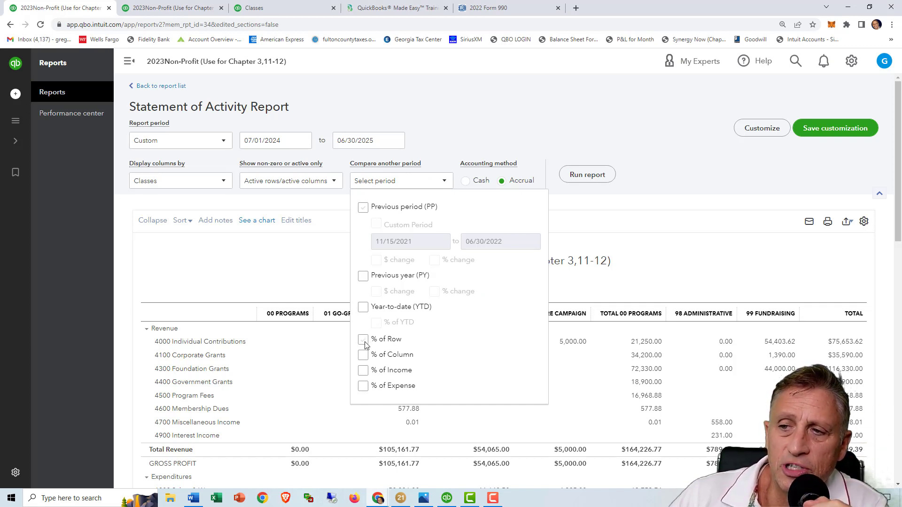
{"action": "left_click", "coordinate": [582, 175]}
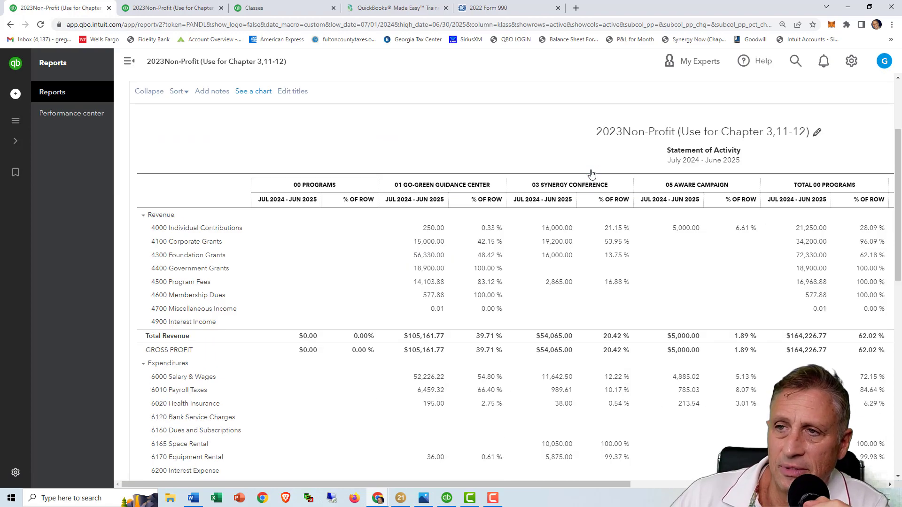
{"action": "left_click_drag", "start_coordinate": [494, 481], "coordinate": [740, 483]}
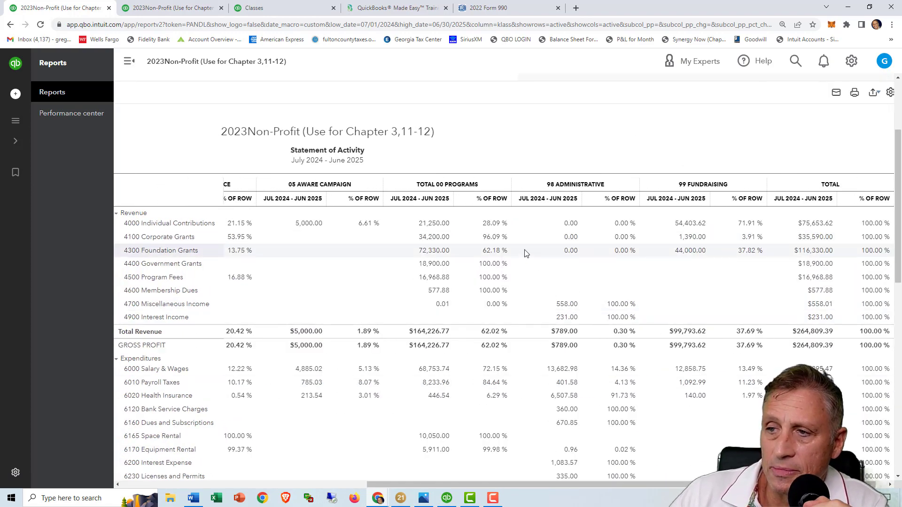
{"action": "scroll", "coordinate": [529, 253], "scroll_direction": "down", "scroll_amount": 15}
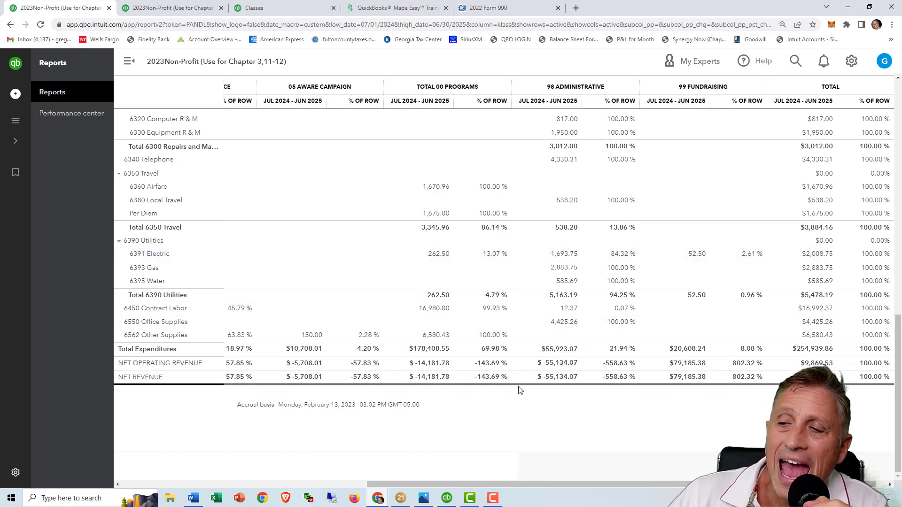
Mark the Total Expenditures percentages and column headings for Total 00 Programs, 98 Administrative and 99 Fundraising with arrows, and clear the marks
{"action": "key", "text": "ctrl+shift+d"}
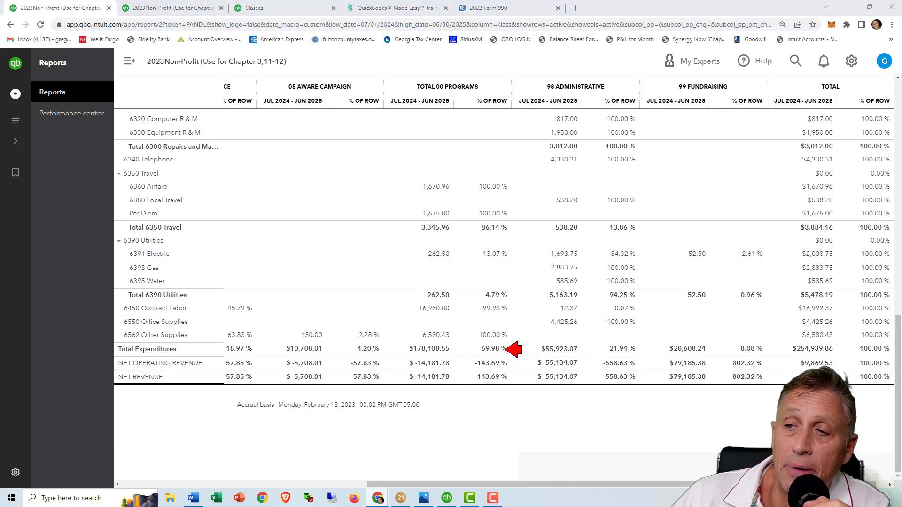
{"action": "left_click", "coordinate": [513, 350]}
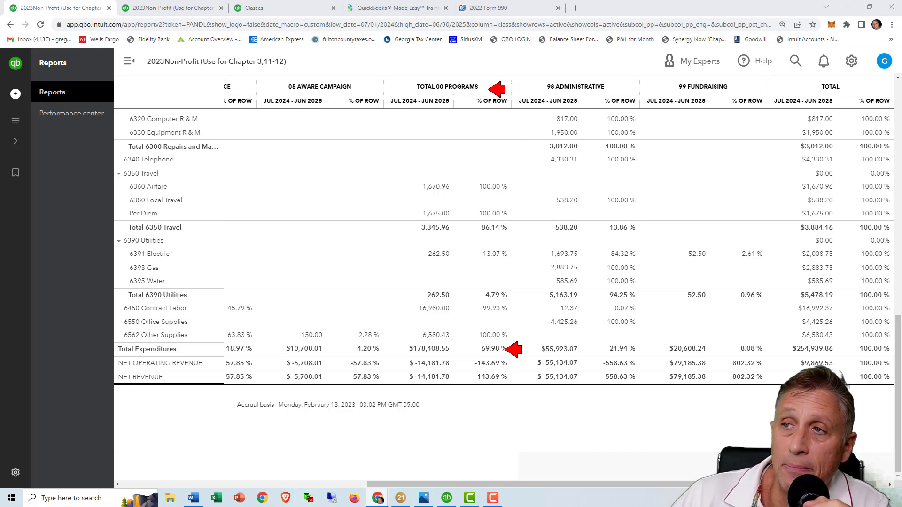
{"action": "left_click", "coordinate": [496, 90]}
{"action": "left_click", "coordinate": [643, 349]}
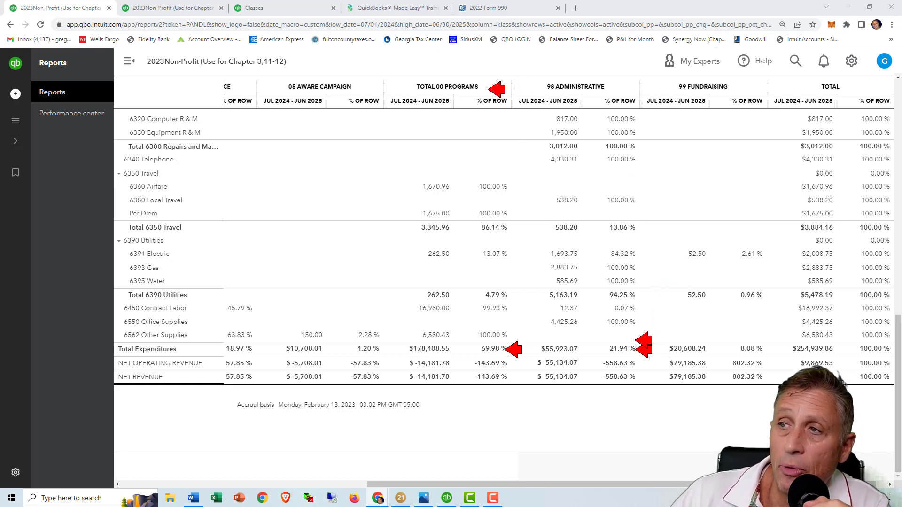
{"action": "left_click", "coordinate": [625, 88]}
{"action": "left_click", "coordinate": [768, 349]}
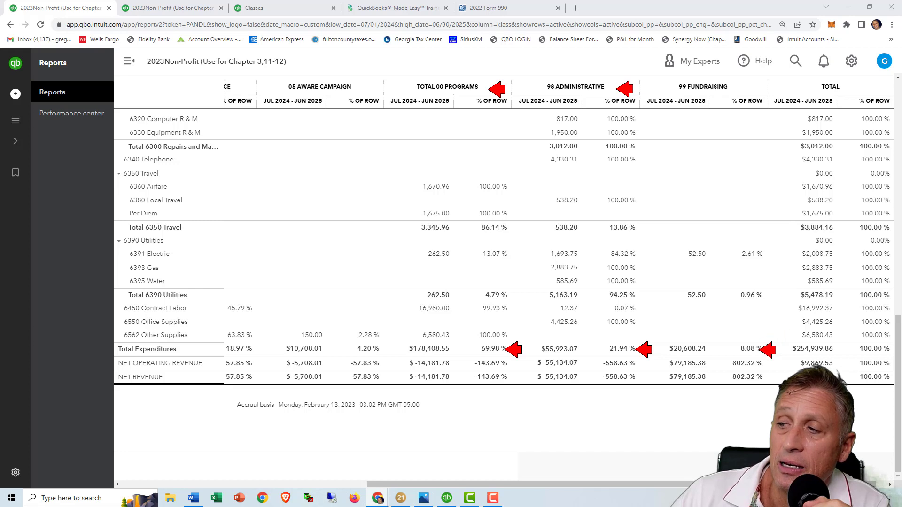
{"action": "left_click", "coordinate": [749, 89]}
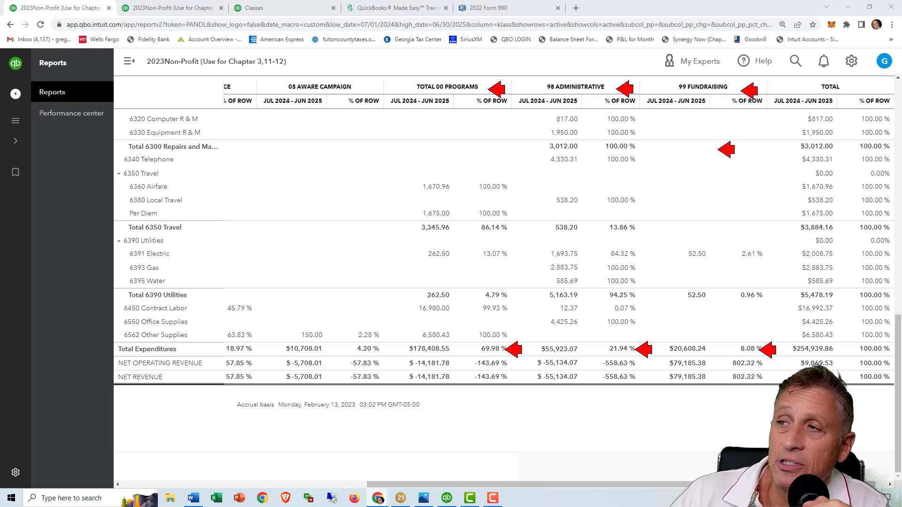
{"action": "key", "text": "Escape"}
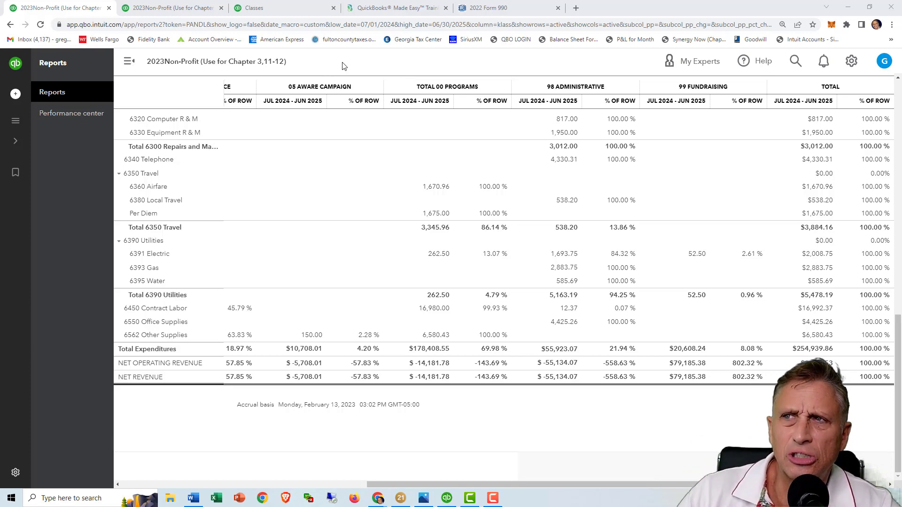
Switch to the QuickBooks Made Easy website and browse its list of upcoming webinars
{"action": "left_click", "coordinate": [379, 8]}
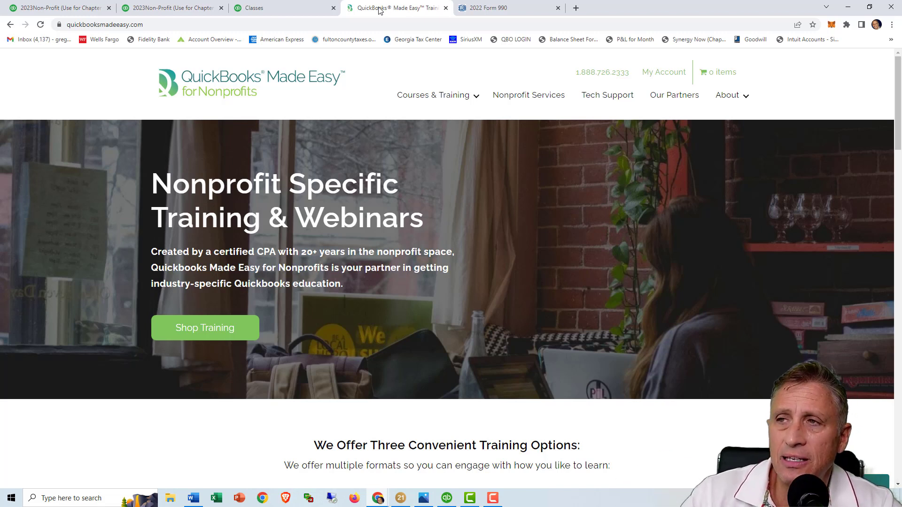
{"action": "mouse_move", "coordinate": [415, 94]}
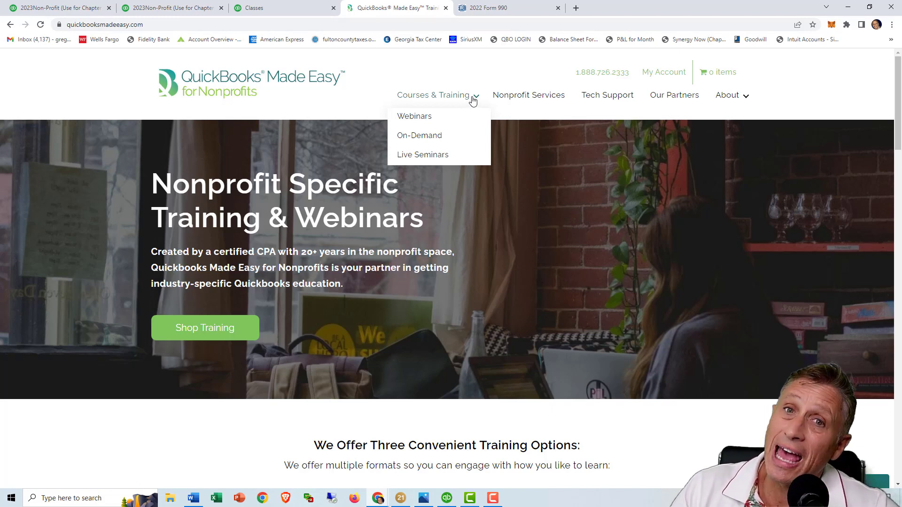
{"action": "left_click", "coordinate": [418, 117]}
{"action": "scroll", "coordinate": [432, 127], "scroll_direction": "down", "scroll_amount": 3}
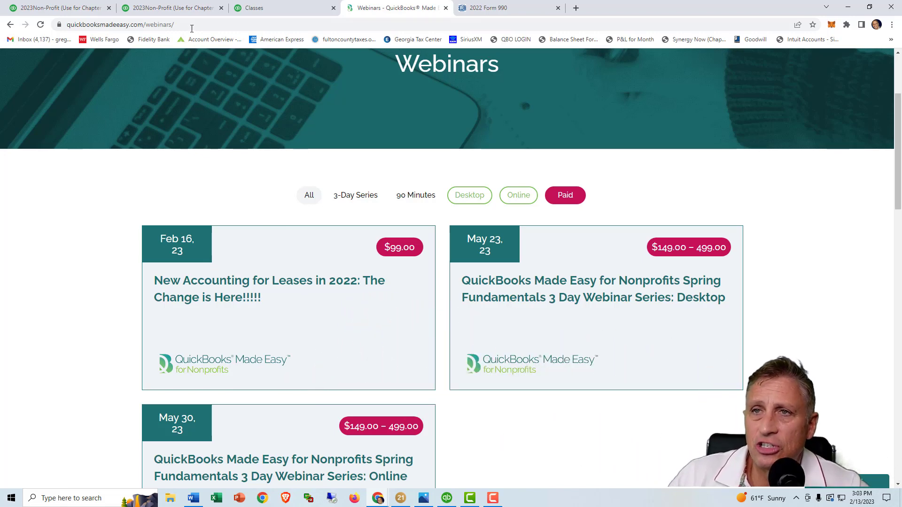
Review the Statement of Financial Position down to equity and point out the 2400 Future Lease Liability balance
{"action": "left_click", "coordinate": [174, 8]}
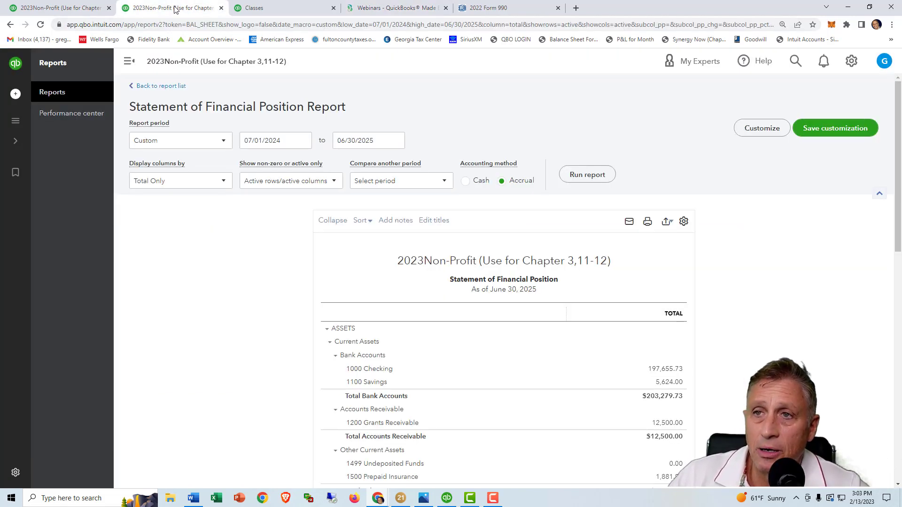
{"action": "scroll", "coordinate": [740, 279], "scroll_direction": "down", "scroll_amount": 3}
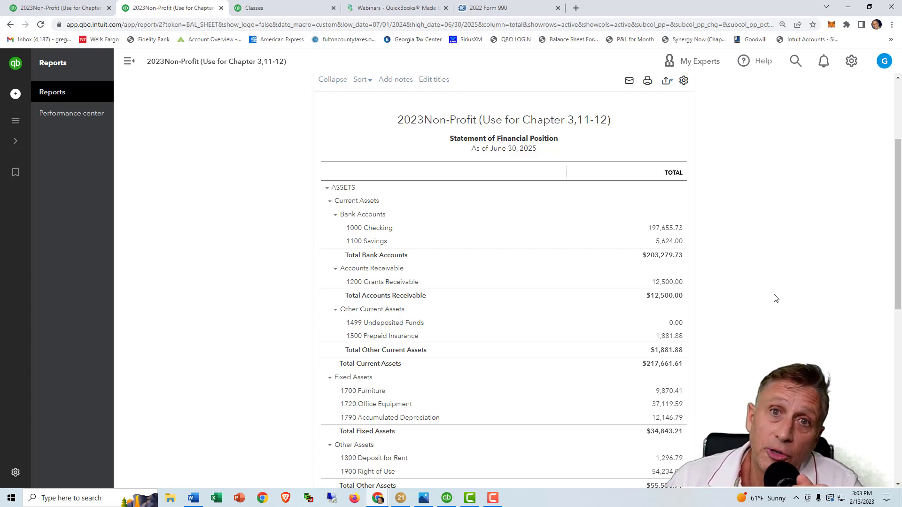
{"action": "scroll", "coordinate": [776, 298], "scroll_direction": "down", "scroll_amount": 6}
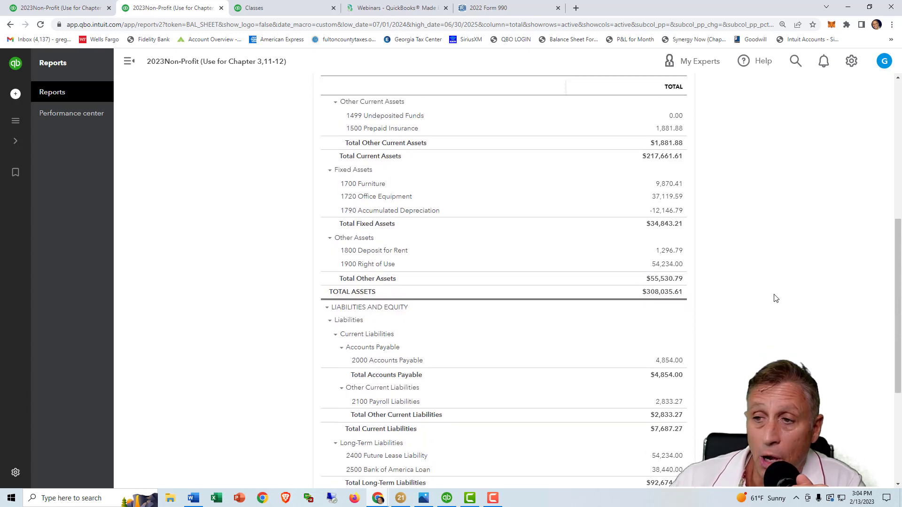
{"action": "scroll", "coordinate": [776, 298], "scroll_direction": "down", "scroll_amount": 2}
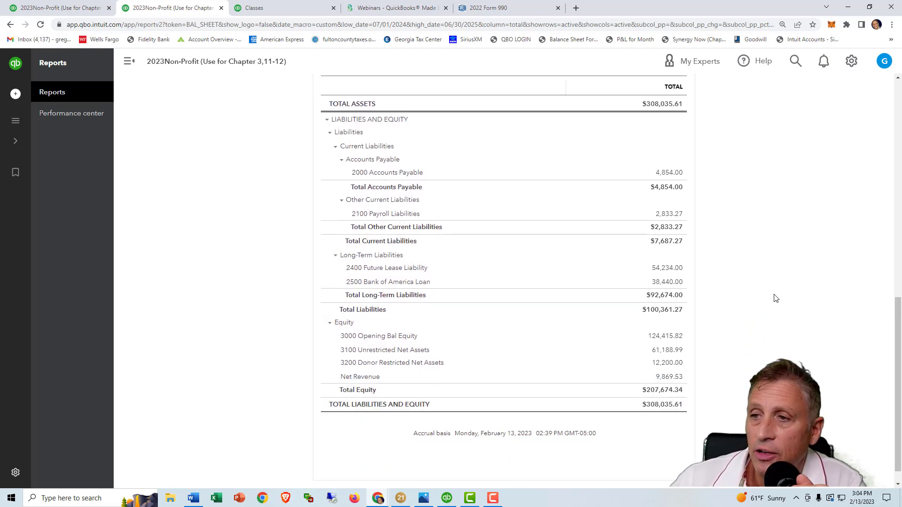
{"action": "key", "text": "ctrl+shift+d"}
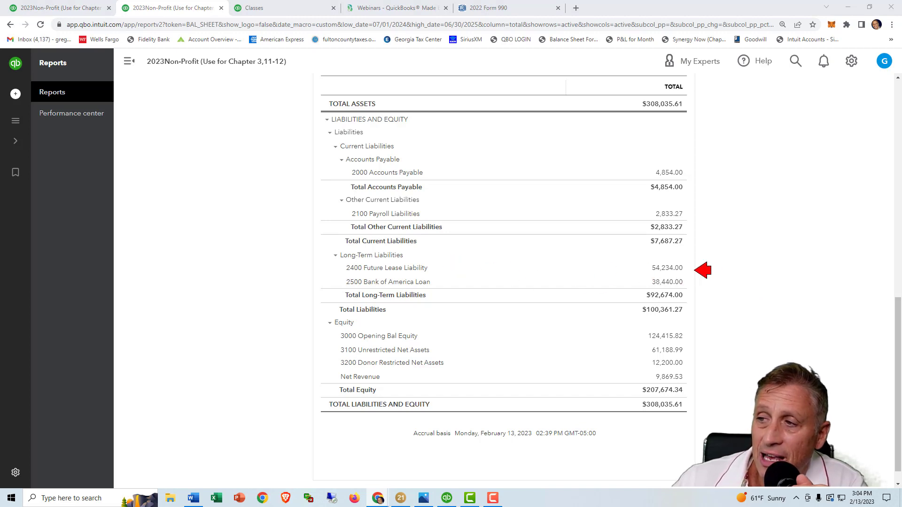
{"action": "left_click", "coordinate": [698, 269]}
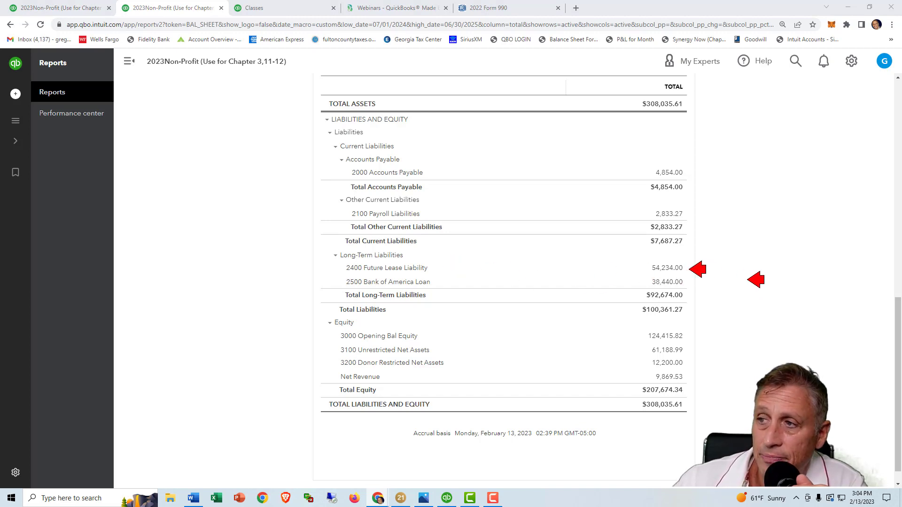
{"action": "key", "text": "Escape"}
Examine the 1900 Right of Use asset in the Statement of Financial Position and return to the liabilities and equity section
{"action": "scroll", "coordinate": [766, 291], "scroll_direction": "up", "scroll_amount": 5}
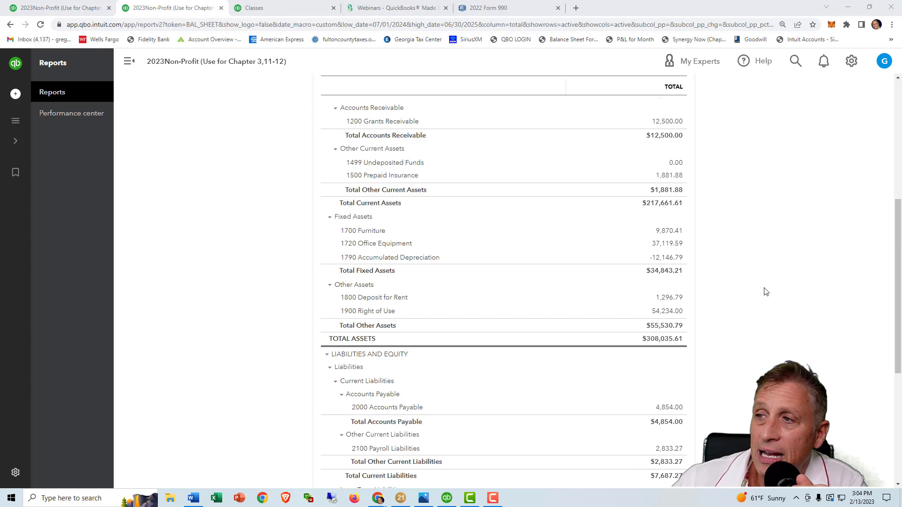
{"action": "scroll", "coordinate": [765, 291], "scroll_direction": "up", "scroll_amount": 3}
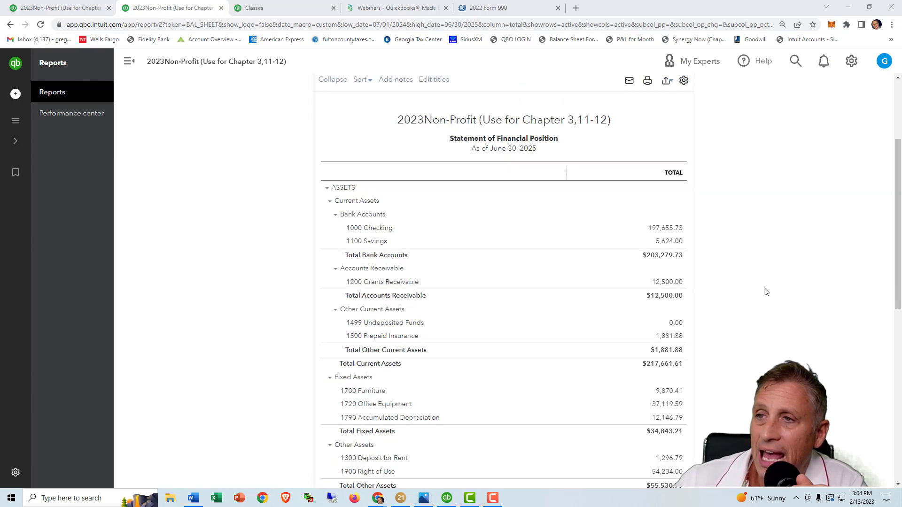
{"action": "scroll", "coordinate": [765, 292], "scroll_direction": "down", "scroll_amount": 1}
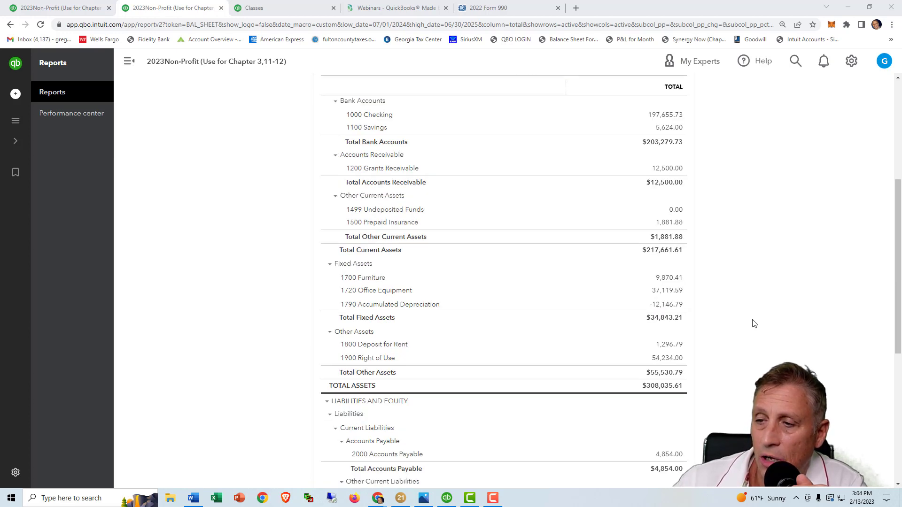
{"action": "left_click", "coordinate": [699, 357]}
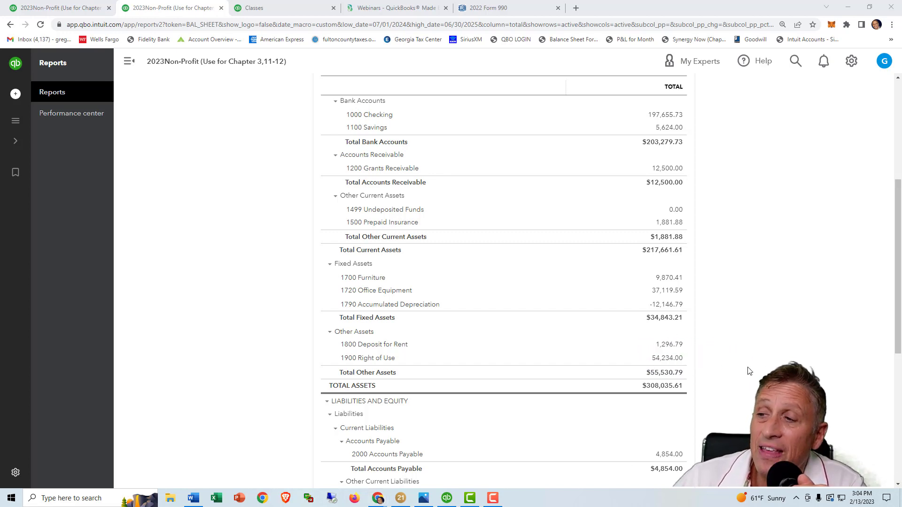
{"action": "scroll", "coordinate": [749, 371], "scroll_direction": "down", "scroll_amount": 6}
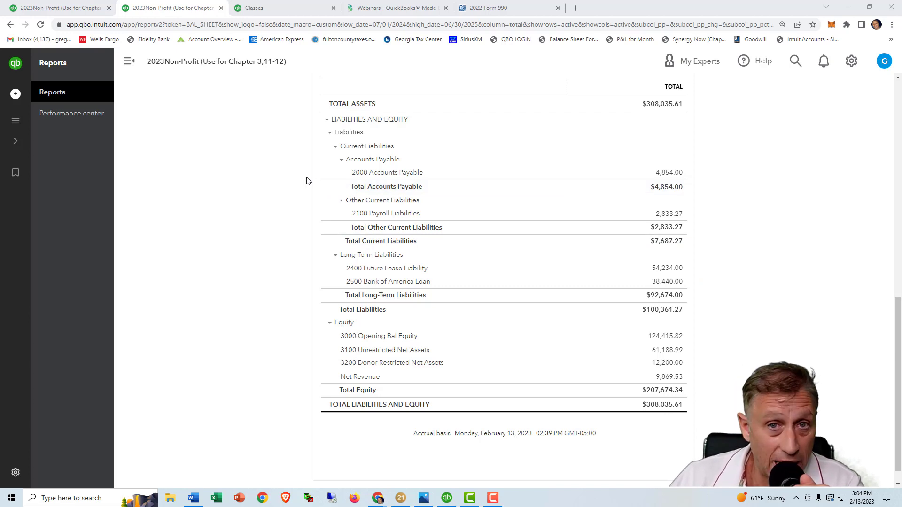
Return to the QuickBooks Made Easy home page and find the Webinars listing from there
{"action": "left_click", "coordinate": [389, 13]}
{"action": "scroll", "coordinate": [368, 111], "scroll_direction": "up", "scroll_amount": 3}
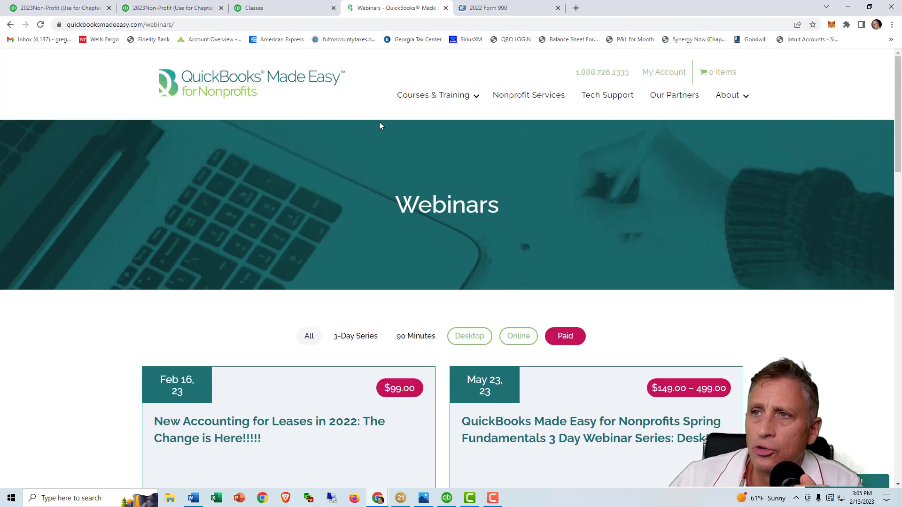
{"action": "left_click", "coordinate": [237, 85]}
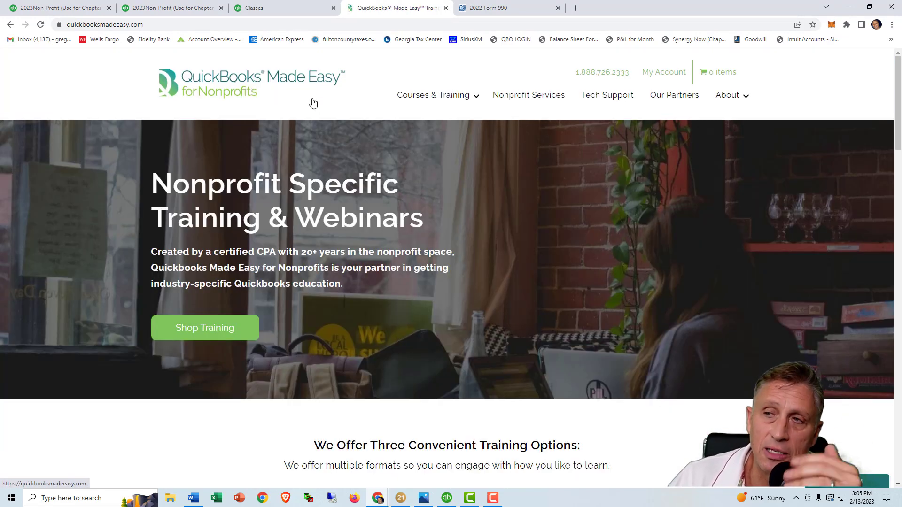
{"action": "mouse_move", "coordinate": [443, 101]}
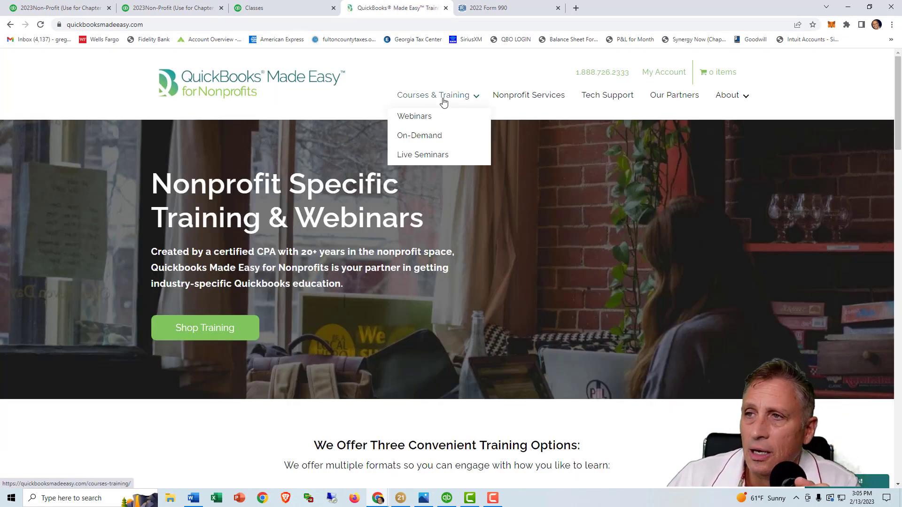
{"action": "left_click", "coordinate": [421, 122]}
{"action": "scroll", "coordinate": [455, 148], "scroll_direction": "down", "scroll_amount": 4}
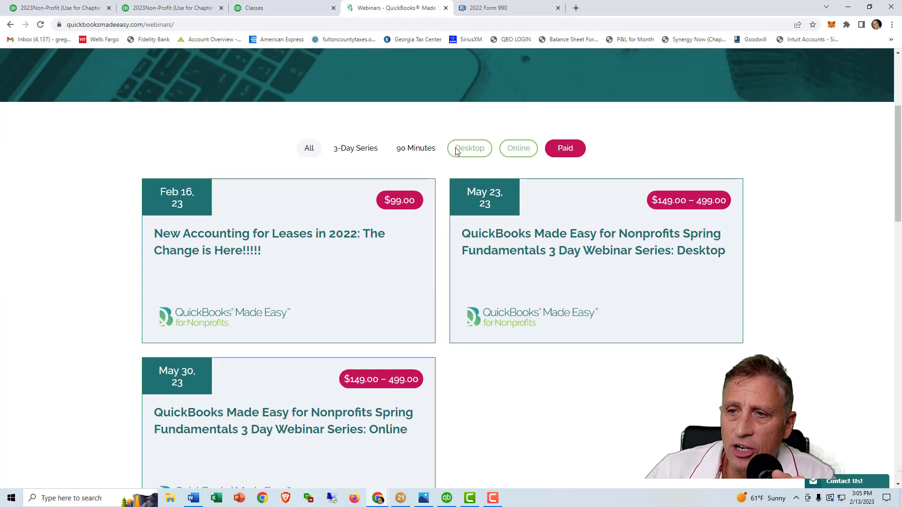
Open the "New Accounting for Leases in 2022" webinar and read its event information and ticket details
{"action": "left_click", "coordinate": [342, 245]}
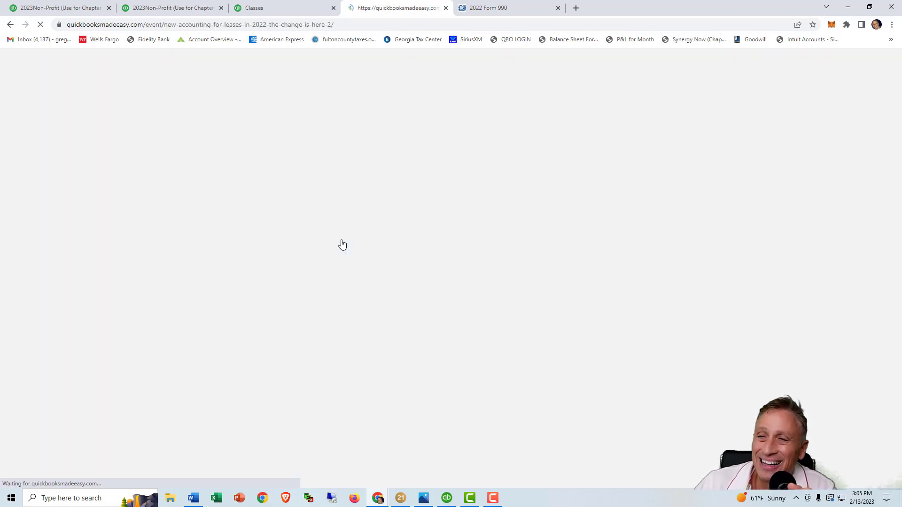
{"action": "scroll", "coordinate": [343, 244], "scroll_direction": "down", "scroll_amount": 2}
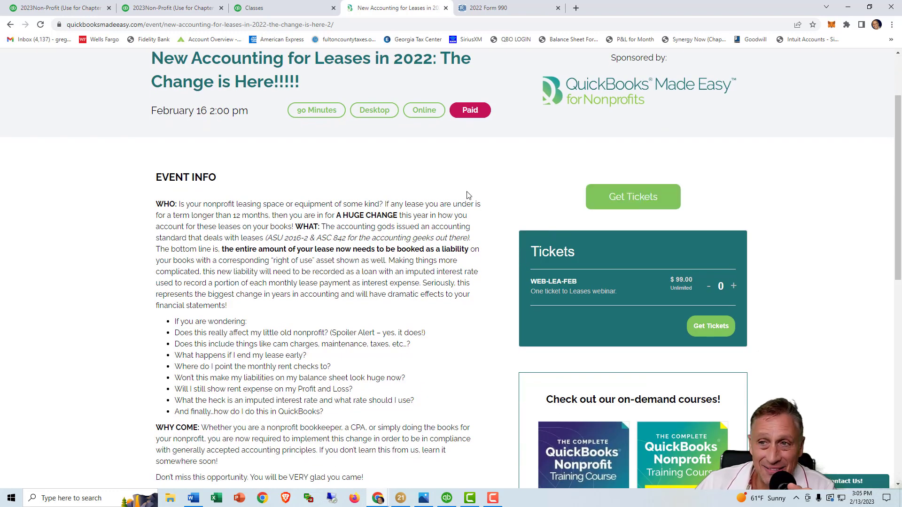
{"action": "scroll", "coordinate": [467, 192], "scroll_direction": "up", "scroll_amount": 2}
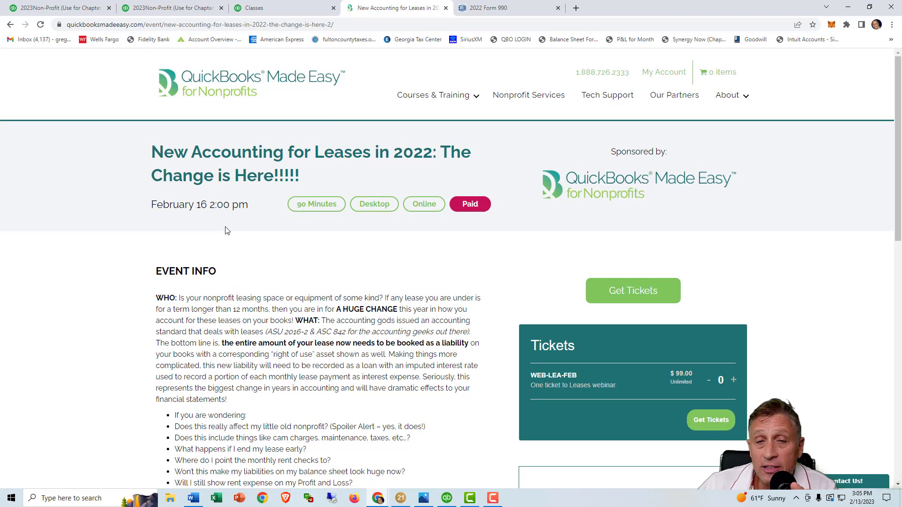